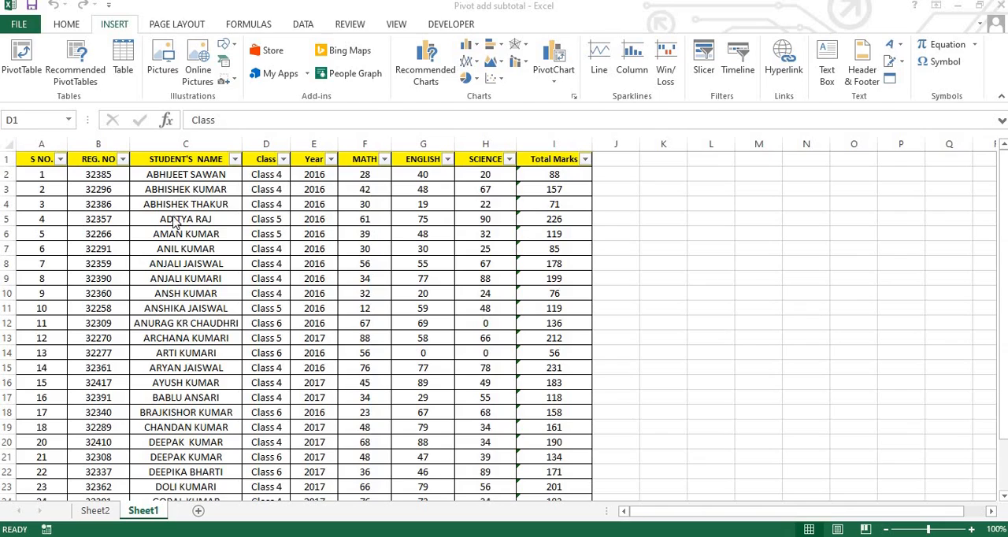
Step: Create a PivotTable on a new worksheet from the entire Sheet1 student data, columns A to I
{"action": "left_click", "coordinate": [10, 143]}
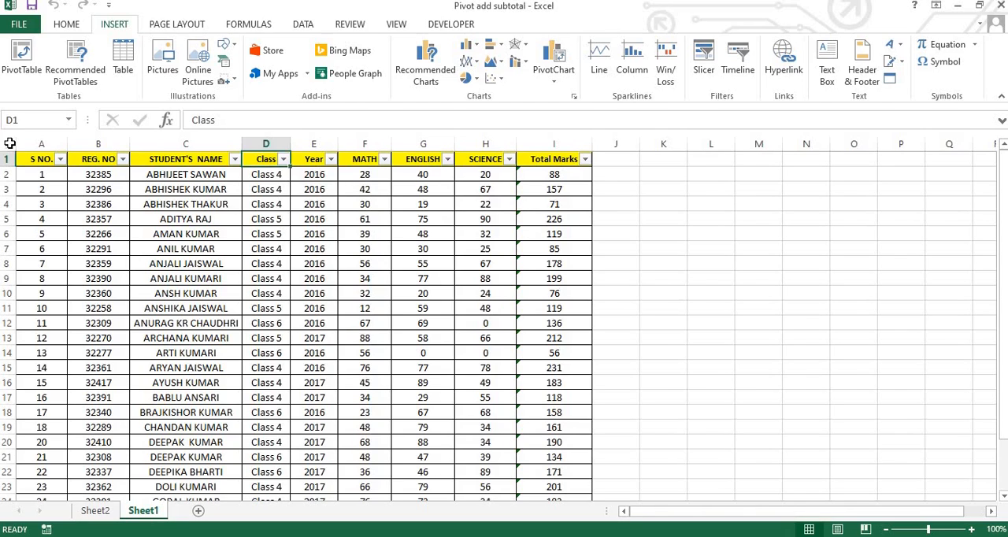
{"action": "left_click", "coordinate": [9, 143]}
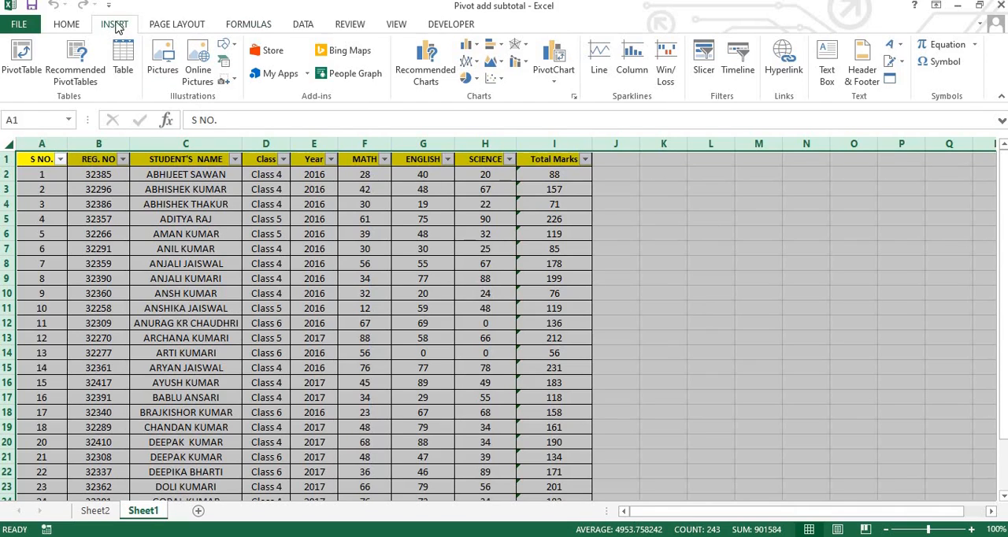
{"action": "left_click", "coordinate": [21, 63]}
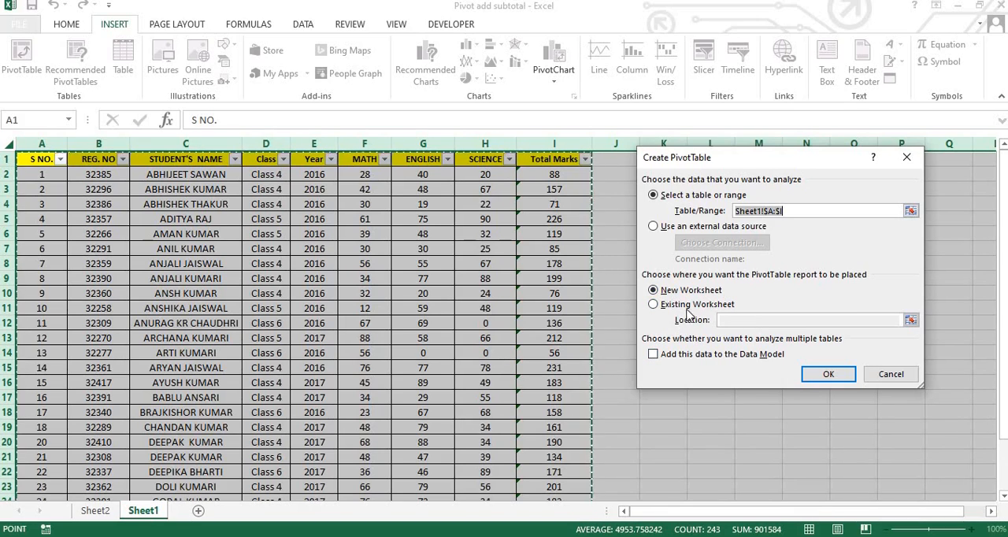
{"action": "left_click", "coordinate": [825, 376]}
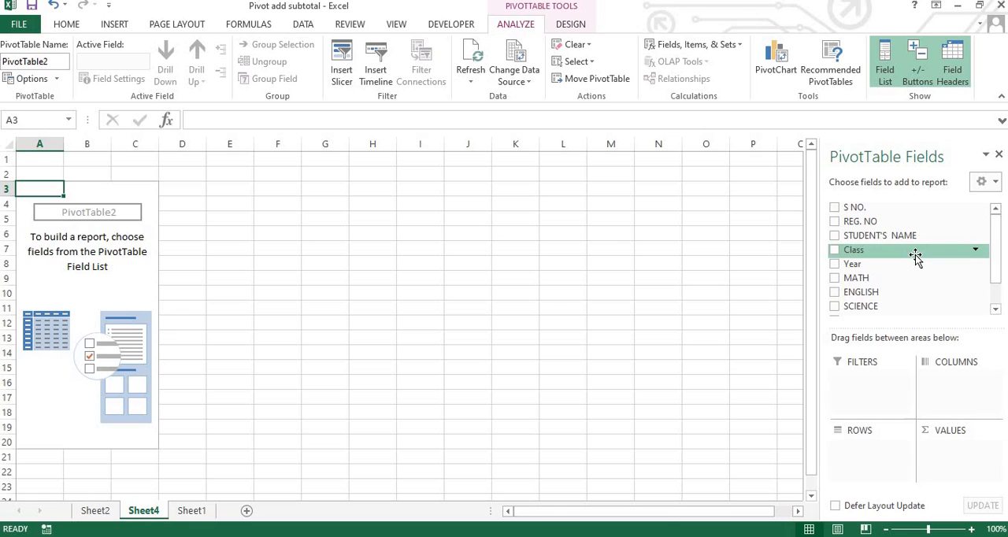
Step: On Sheet1, enter the heading "Class" in K3 and "Class 4" in K4
{"action": "left_click", "coordinate": [191, 510]}
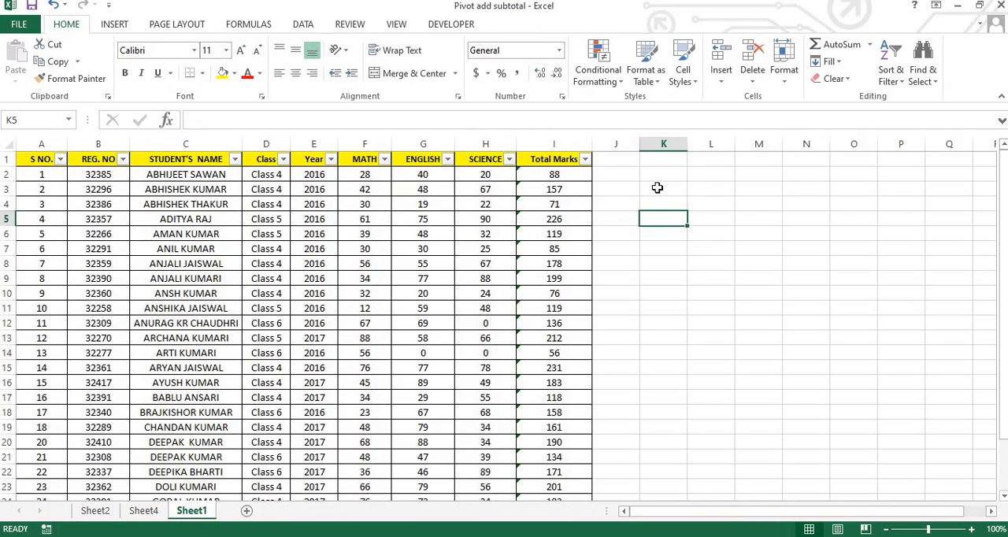
{"action": "left_click", "coordinate": [657, 188]}
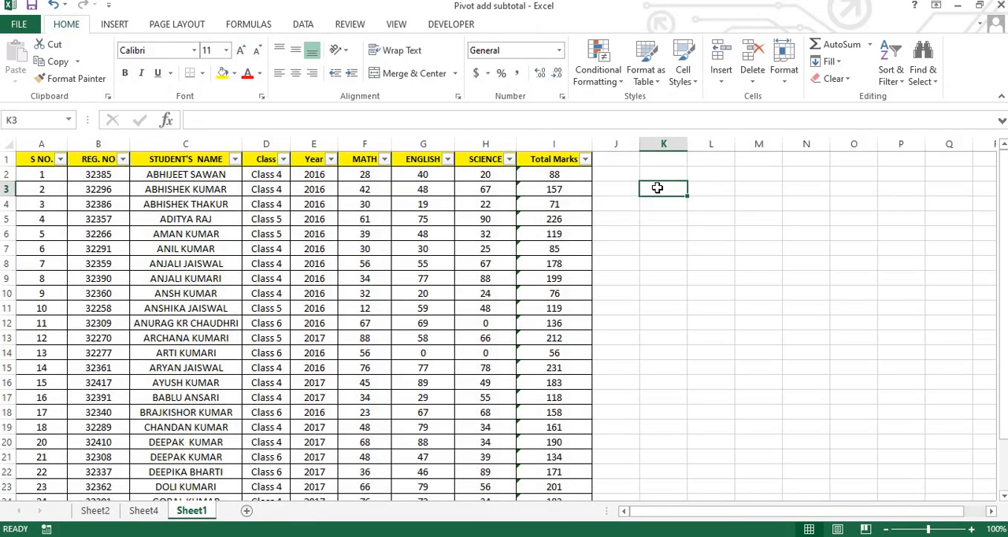
{"action": "type", "text": "Ca"}
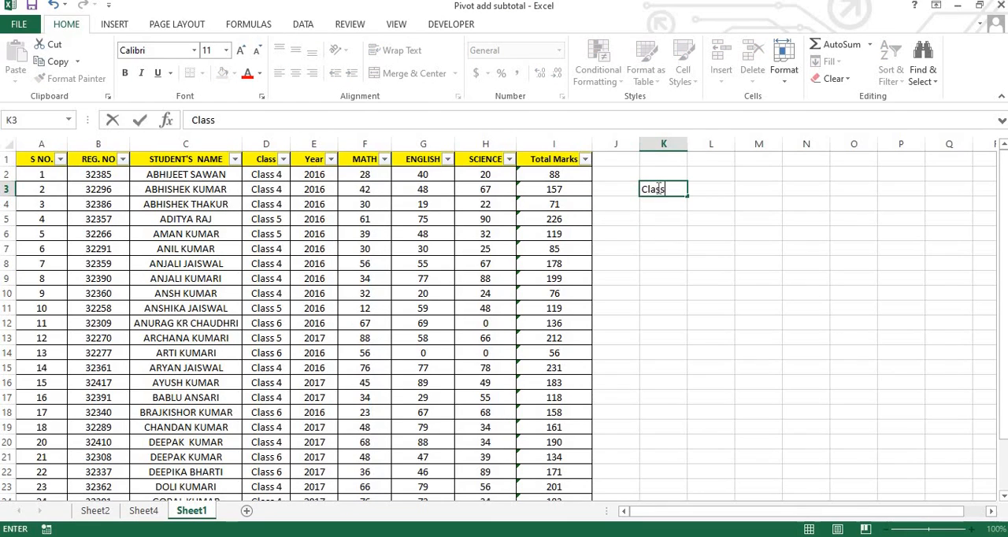
{"action": "key", "text": "Return"}
{"action": "key", "text": "Up"}
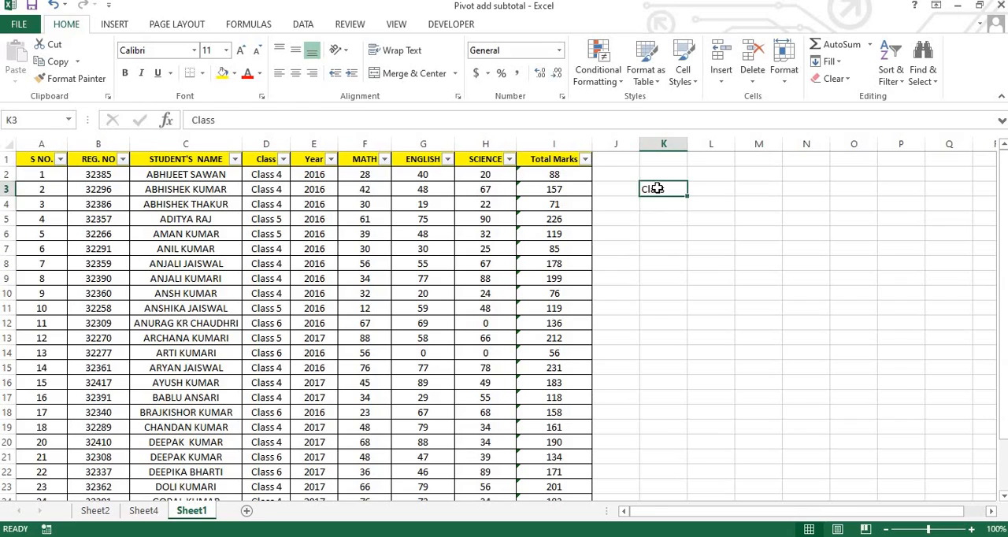
{"action": "key", "text": "Down"}
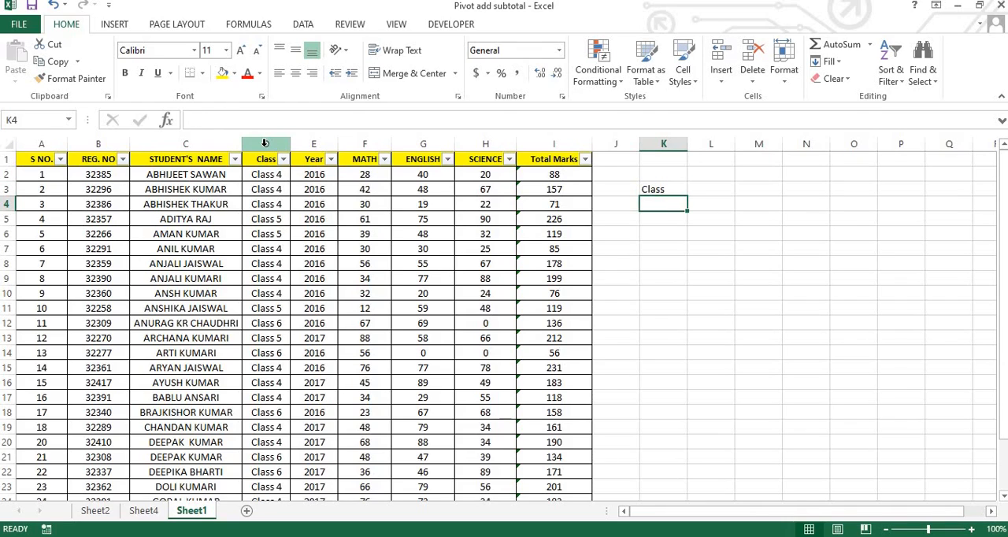
{"action": "type", "text": "Cla"}
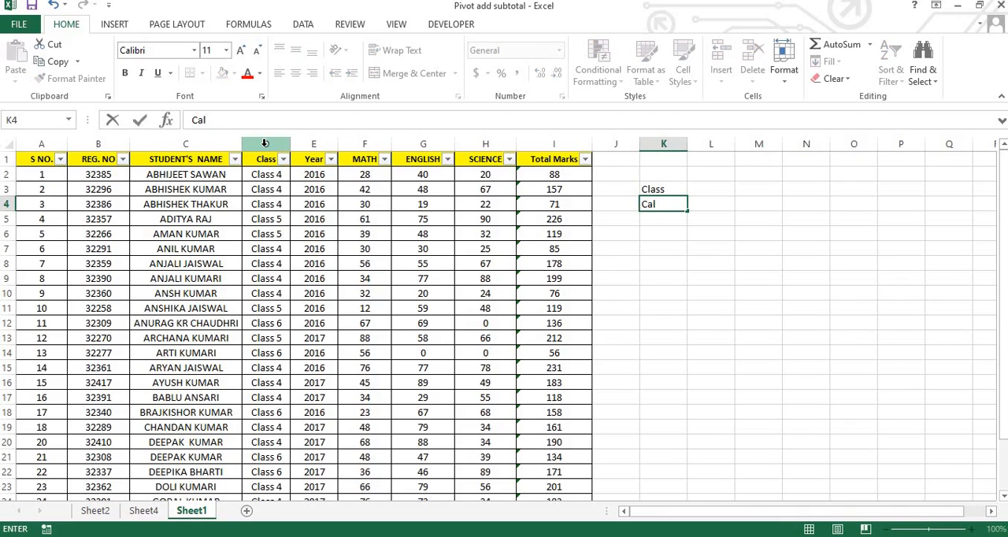
{"action": "type", "text": "ss 4"}
{"action": "key", "text": "Return"}
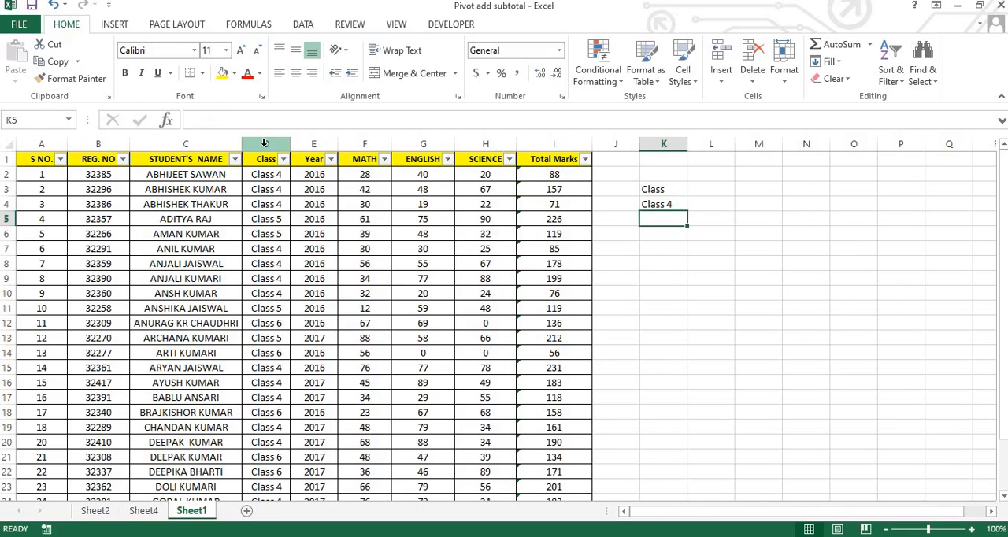
Step: Copy the Class 4 entry down into K5 and change the copy to "Class 5"
{"action": "key", "text": "shift+Up"}
{"action": "key", "text": "ctrl+d"}
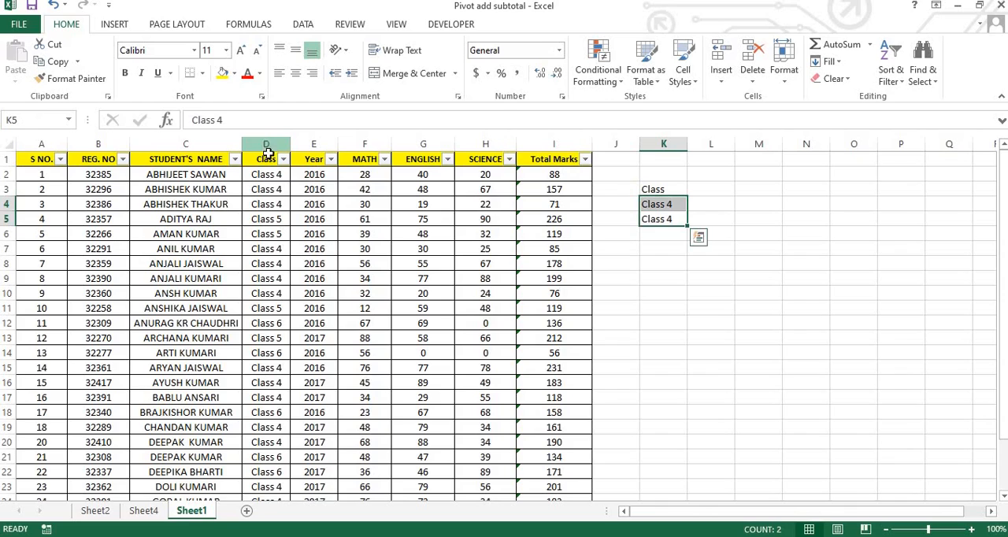
{"action": "left_click", "coordinate": [658, 219]}
{"action": "left_click", "coordinate": [227, 119]}
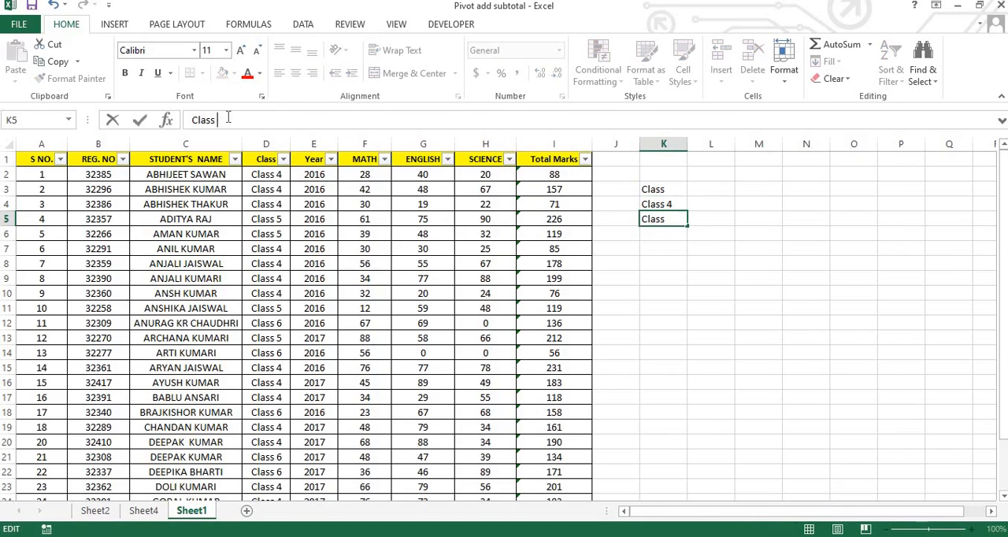
{"action": "type", "text": "5"}
{"action": "key", "text": "Return"}
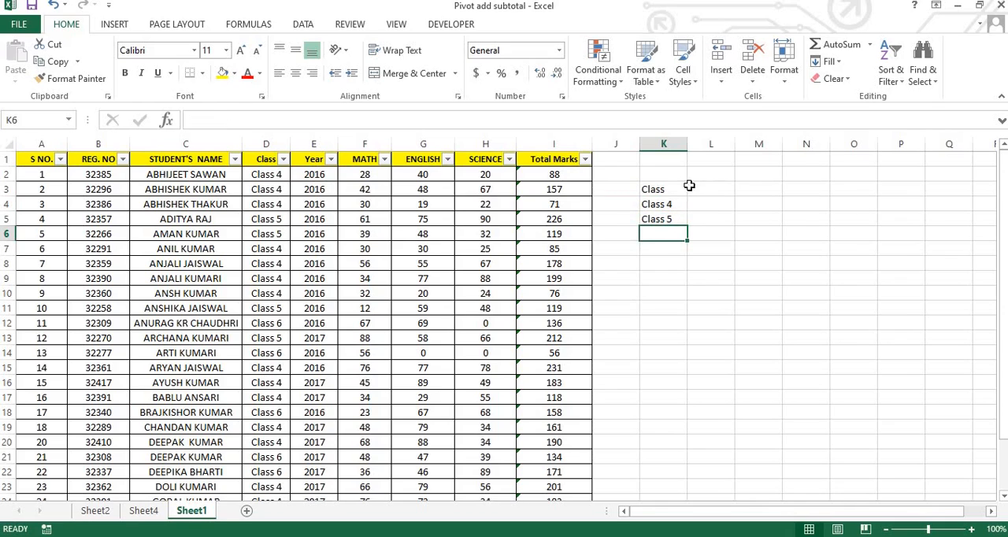
Step: Enter the heading "Student count" in L3 and widen column L to fit it
{"action": "left_click", "coordinate": [714, 184]}
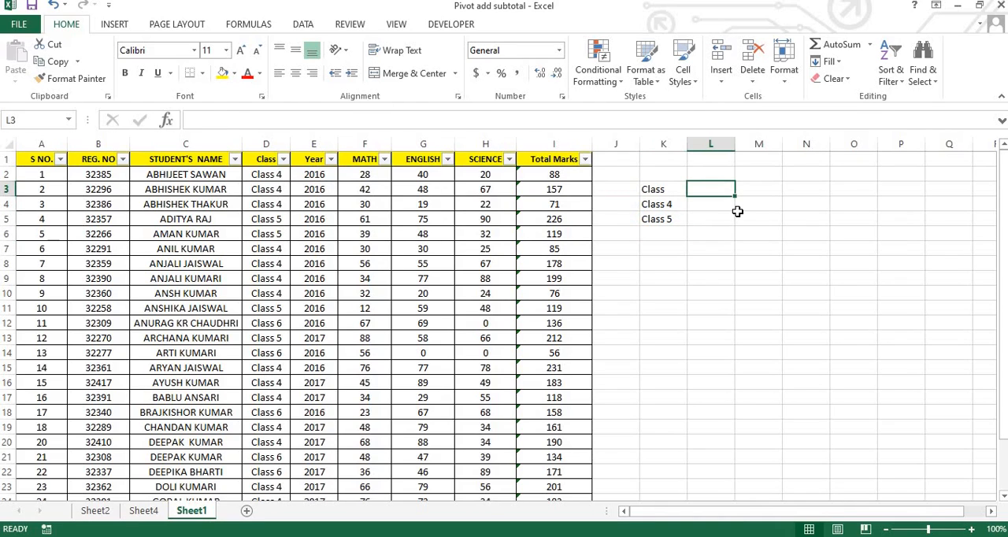
{"action": "type", "text": "S"}
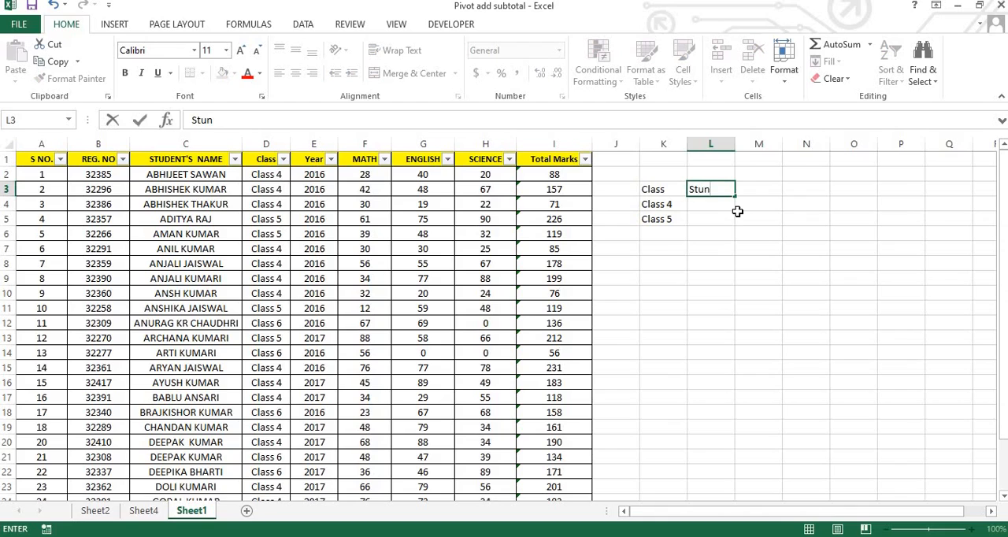
{"action": "type", "text": "tudent count"}
{"action": "key", "text": "Return"}
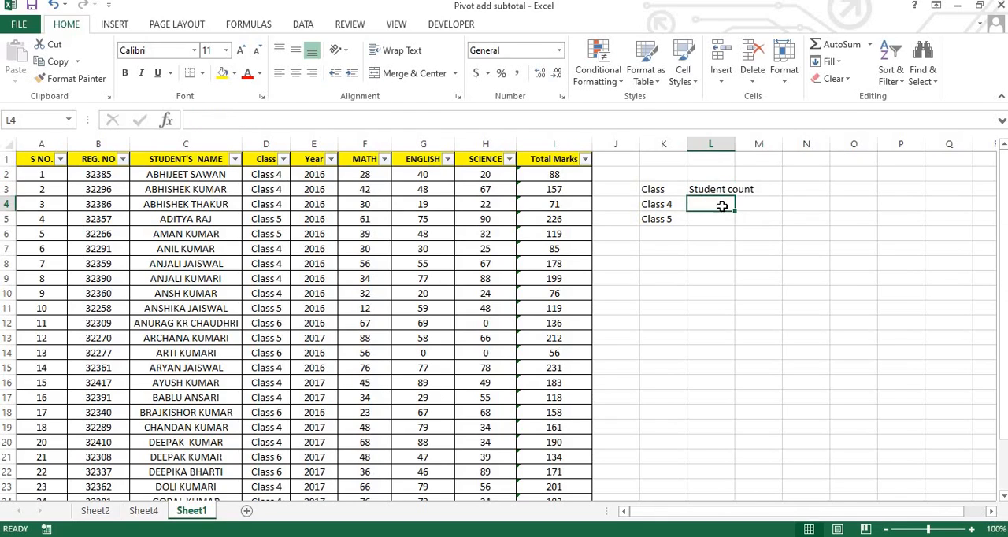
{"action": "left_click_drag", "start_coordinate": [735, 145], "coordinate": [757, 144]}
{"action": "left_click", "coordinate": [657, 205]}
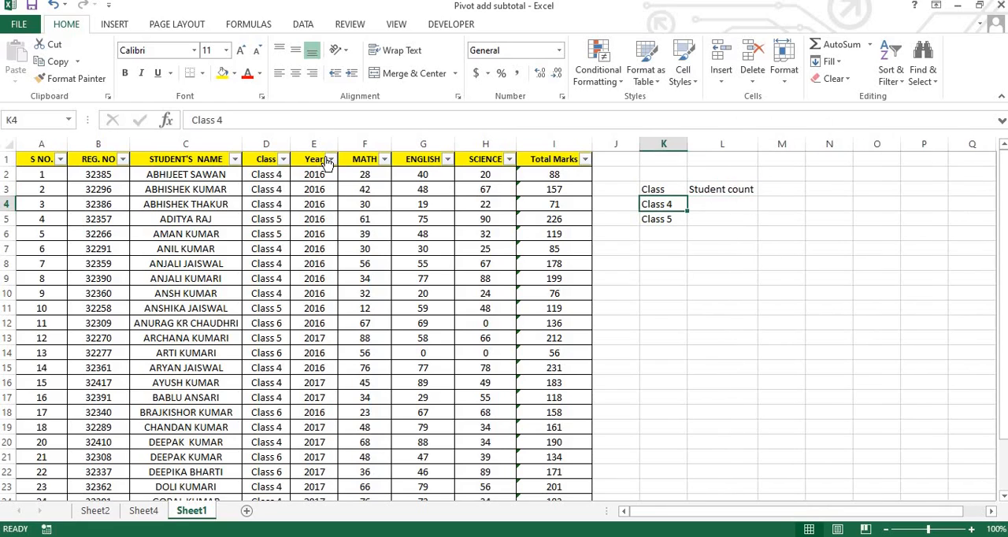
{"action": "left_click", "coordinate": [732, 202]}
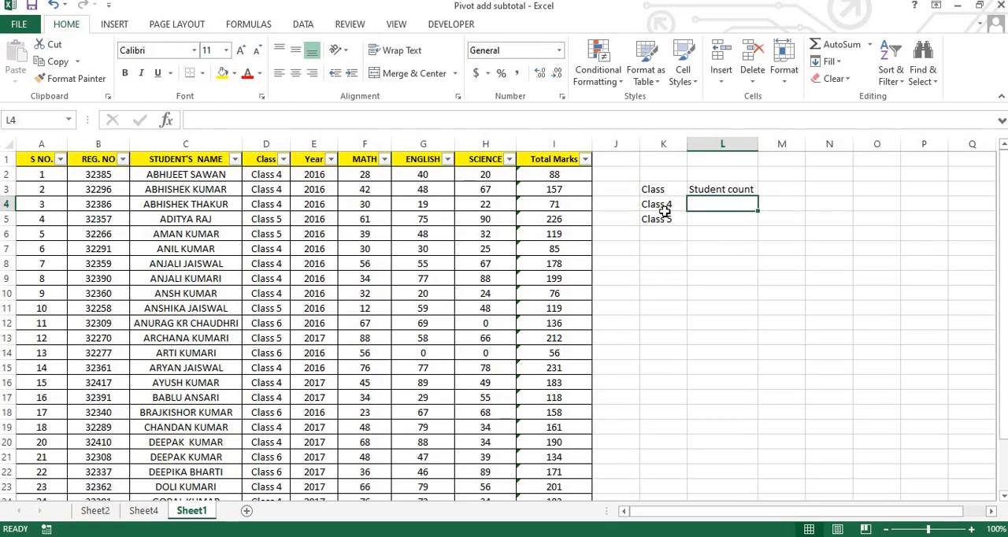
{"action": "mouse_move", "coordinate": [666, 204]}
{"action": "left_mouse_down"}
{"action": "mouse_move", "coordinate": [669, 228]}
{"action": "mouse_move", "coordinate": [666, 206]}
{"action": "left_mouse_up"}
{"action": "mouse_move", "coordinate": [660, 247]}
{"action": "left_mouse_down"}
{"action": "mouse_move", "coordinate": [653, 231]}
{"action": "mouse_move", "coordinate": [671, 247]}
{"action": "mouse_move", "coordinate": [663, 205]}
{"action": "mouse_move", "coordinate": [661, 237]}
{"action": "left_mouse_up"}
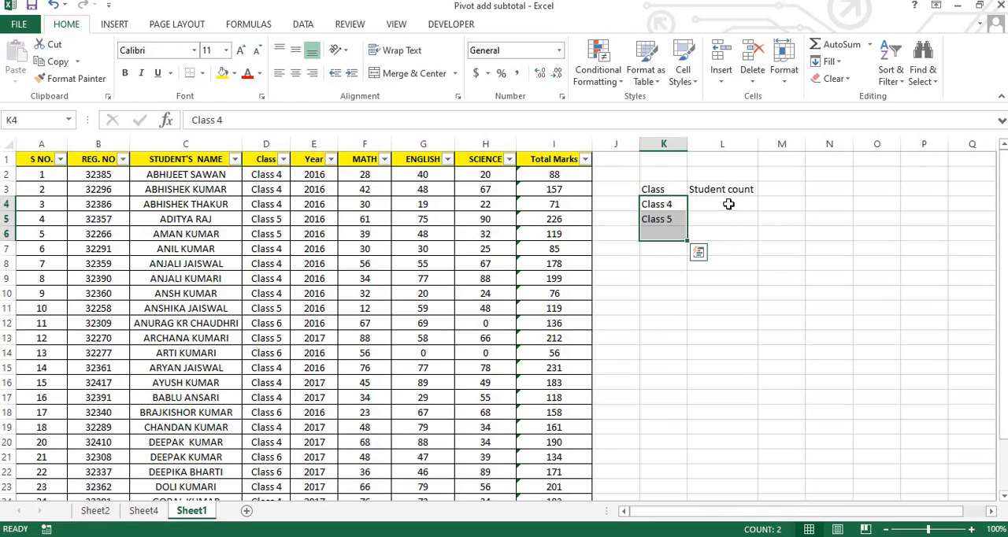
{"action": "mouse_move", "coordinate": [724, 209]}
{"action": "left_mouse_down"}
{"action": "mouse_move", "coordinate": [725, 234]}
{"action": "mouse_move", "coordinate": [724, 222]}
{"action": "left_mouse_up"}
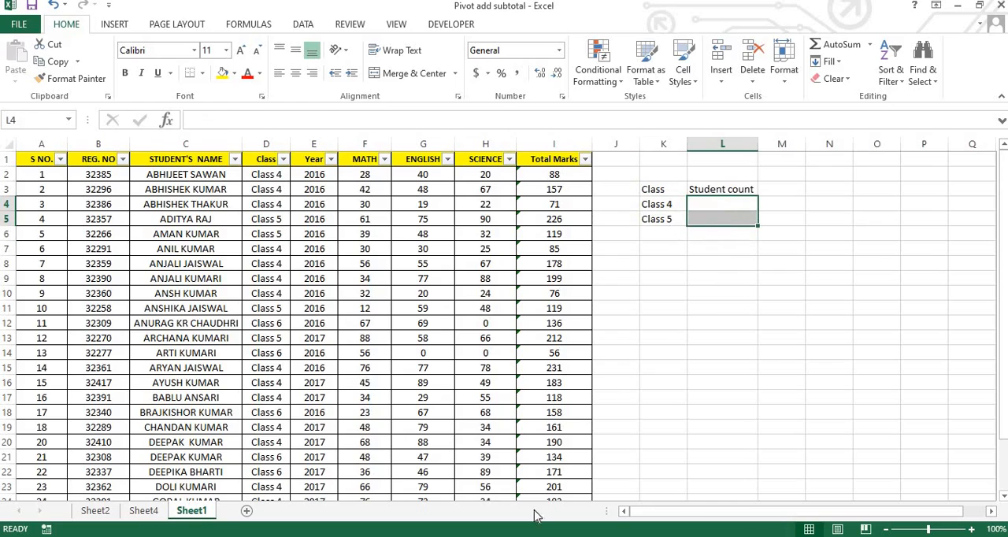
Step: Build the Sheet4 PivotTable with Class as the row field and STUDENT'S NAME as the value field
{"action": "left_click", "coordinate": [144, 514]}
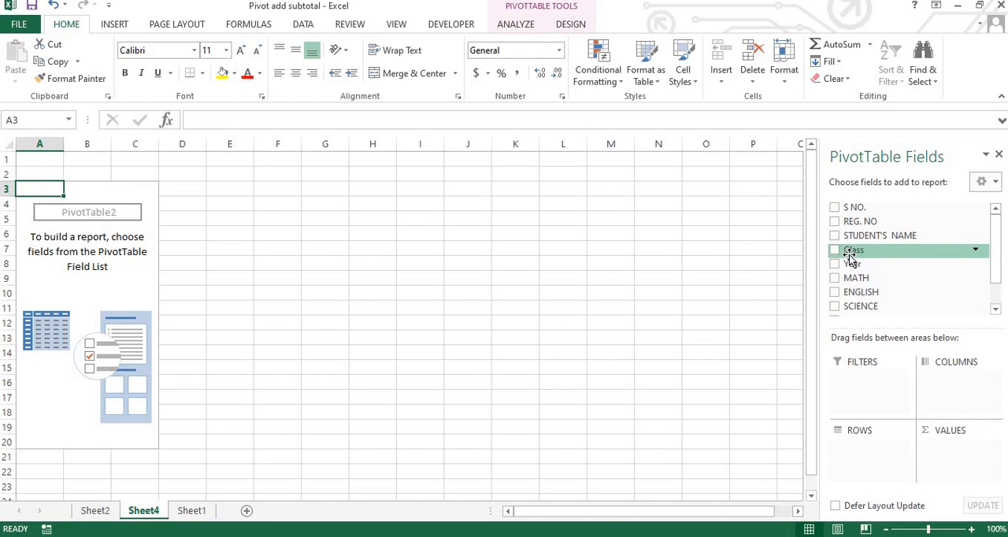
{"action": "left_click_drag", "start_coordinate": [850, 260], "coordinate": [876, 446]}
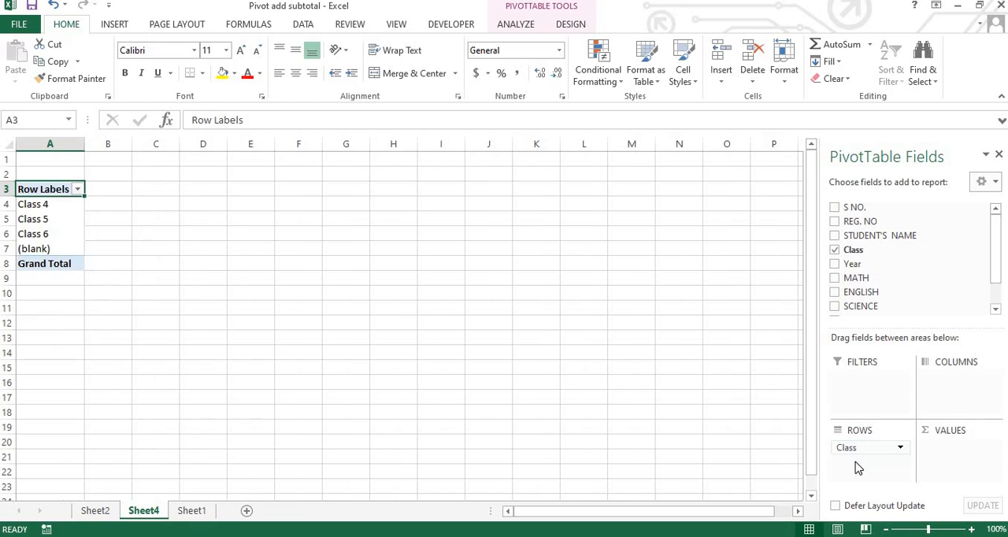
{"action": "left_click", "coordinate": [195, 511]}
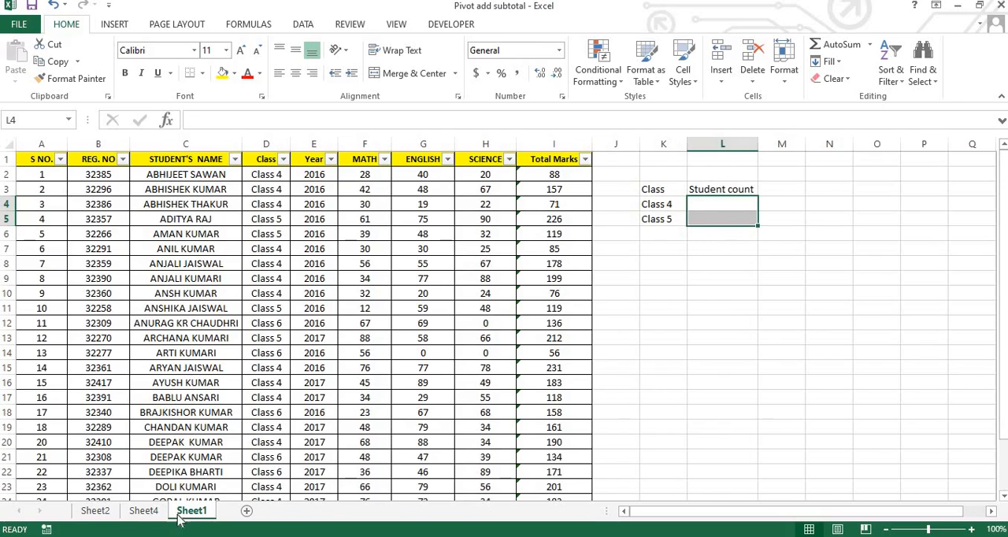
{"action": "left_click", "coordinate": [145, 512]}
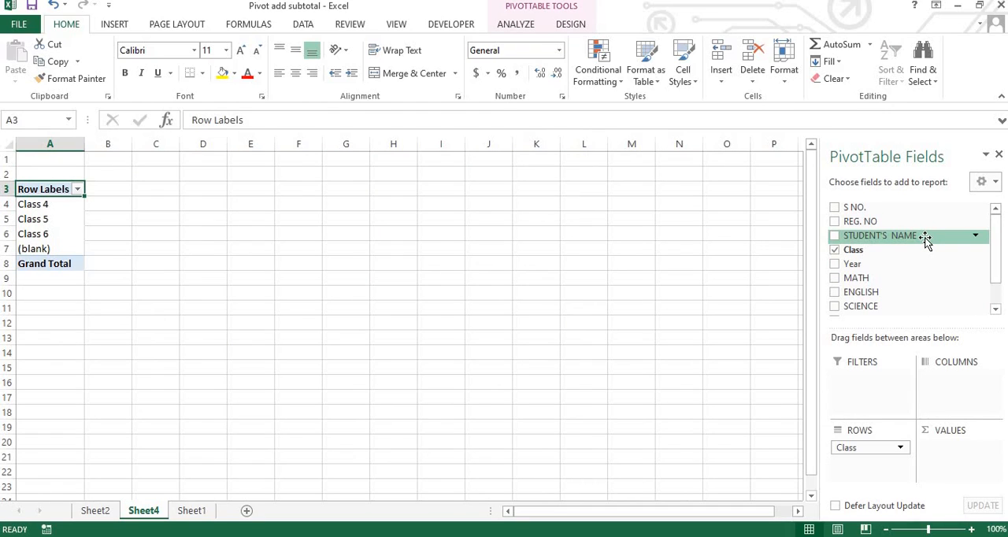
{"action": "left_click_drag", "start_coordinate": [927, 243], "coordinate": [951, 446]}
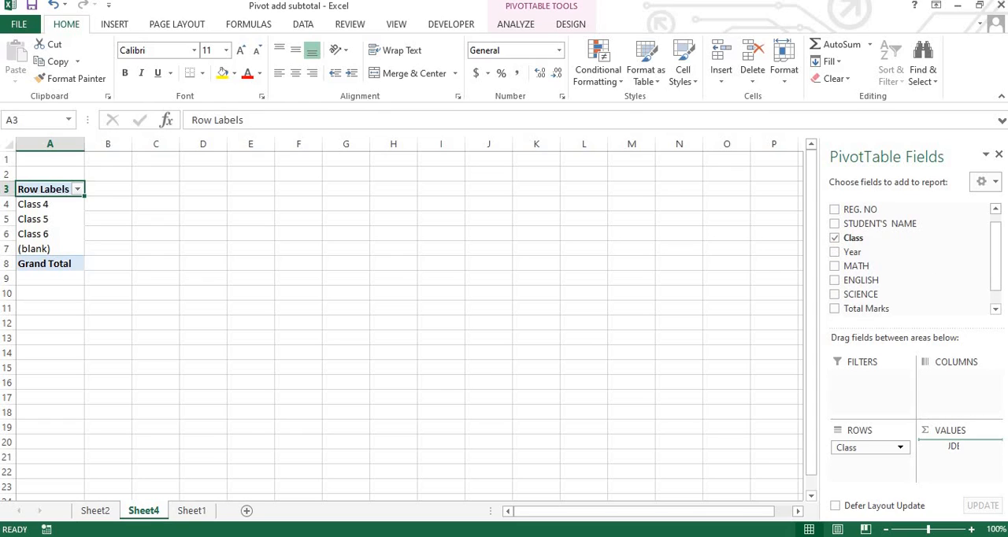
{"action": "left_click_drag", "start_coordinate": [953, 446], "coordinate": [972, 449]}
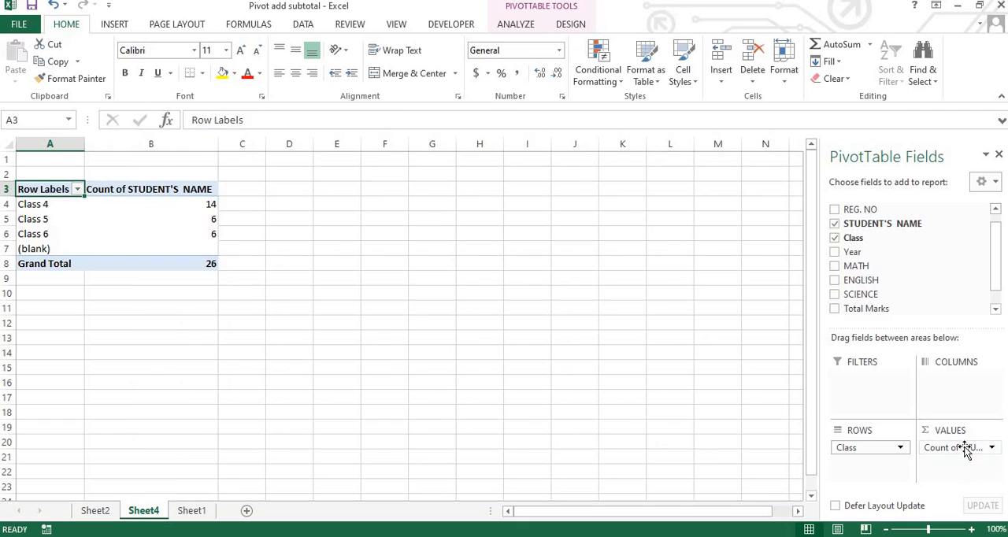
Step: Review the summary functions Sum, Average and Max for the STUDENT'S NAME value field and keep Count
{"action": "left_click", "coordinate": [994, 448]}
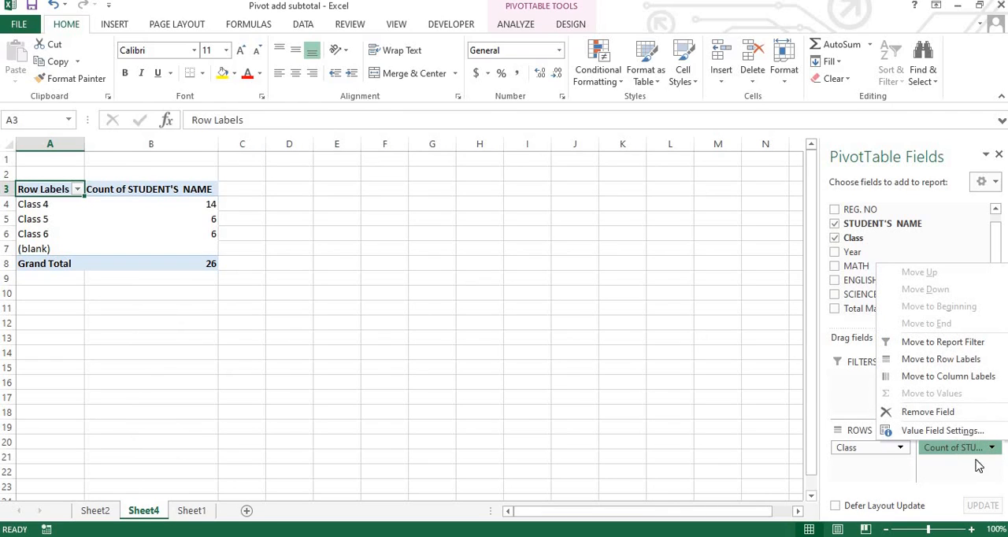
{"action": "left_click", "coordinate": [982, 468]}
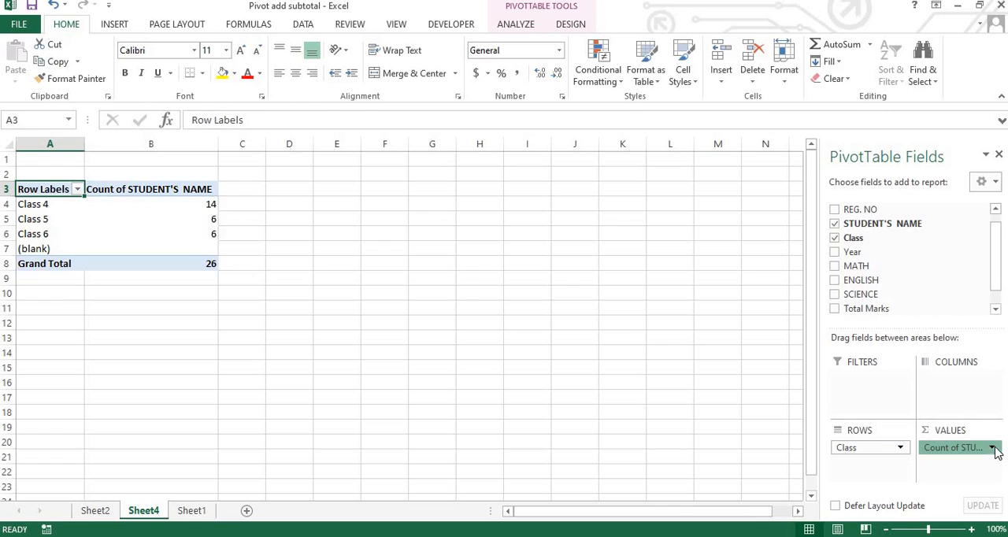
{"action": "left_click", "coordinate": [992, 447]}
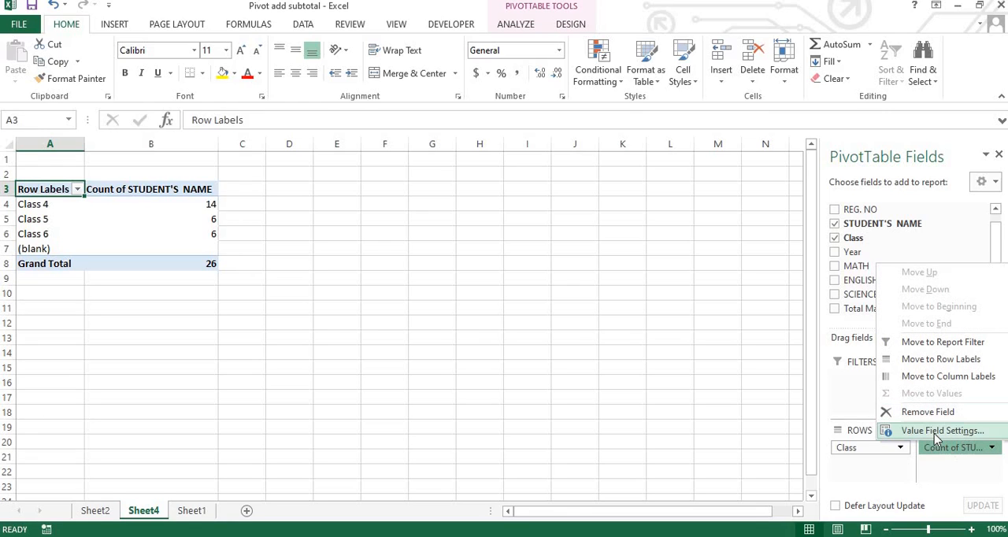
{"action": "left_click", "coordinate": [938, 434]}
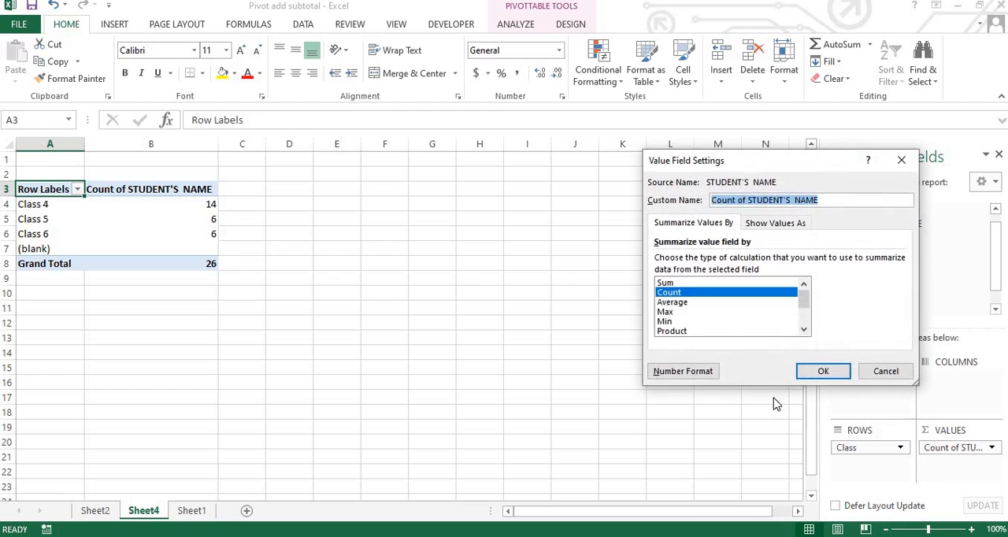
{"action": "left_click", "coordinate": [673, 284]}
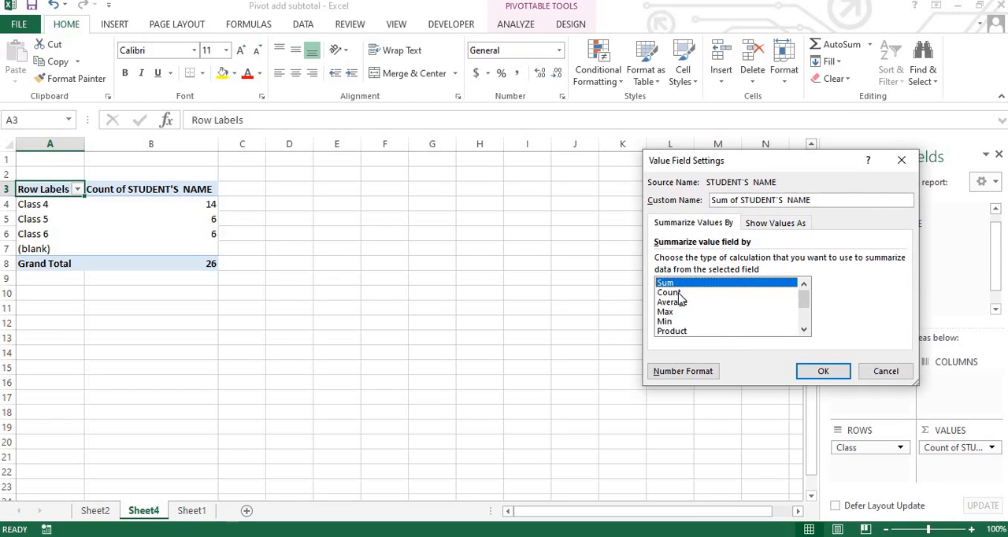
{"action": "left_click", "coordinate": [682, 295]}
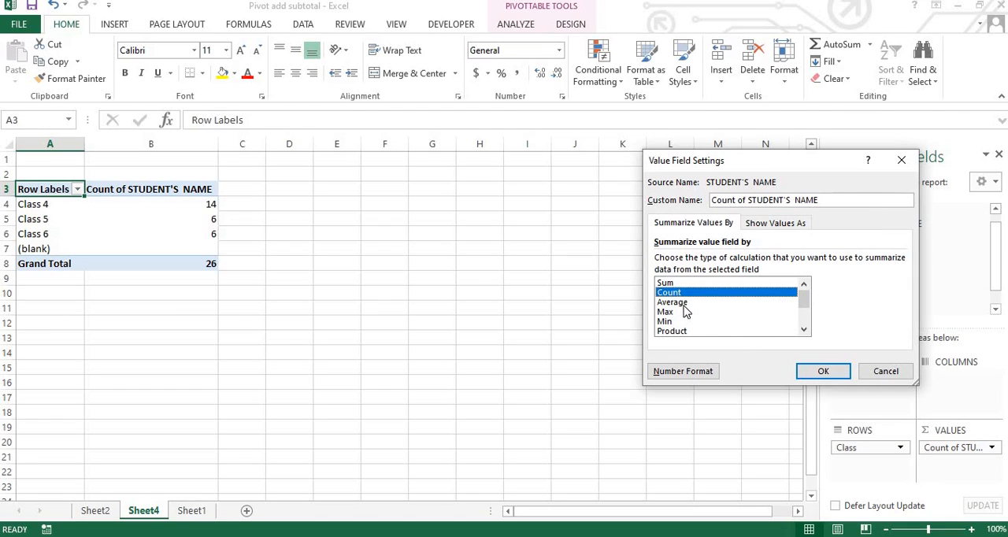
{"action": "left_click", "coordinate": [684, 304]}
{"action": "left_click", "coordinate": [672, 314]}
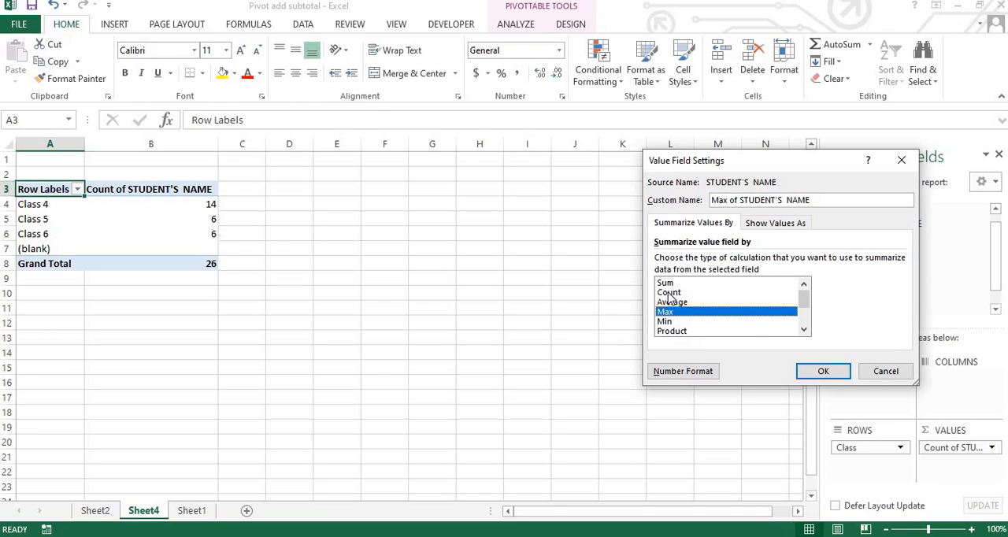
{"action": "left_click", "coordinate": [669, 293]}
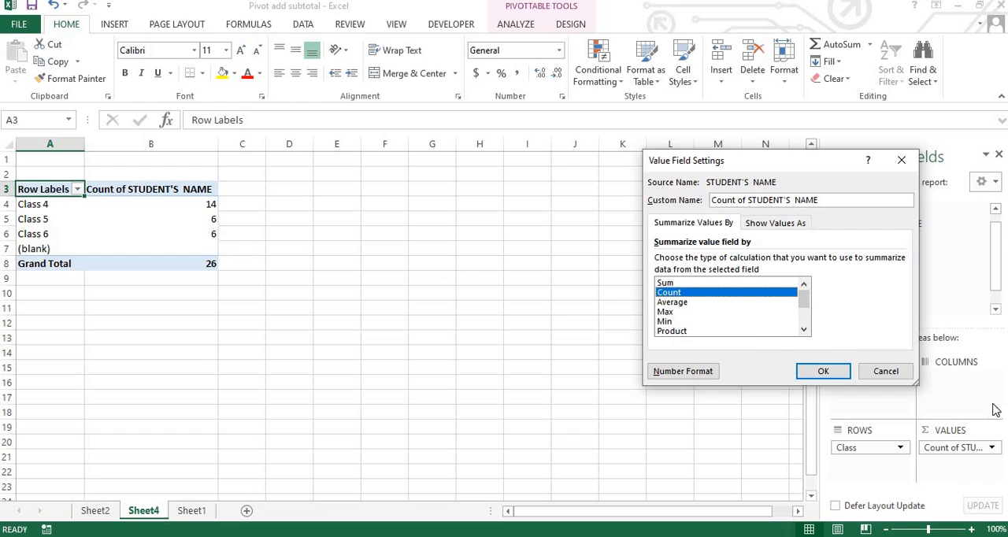
{"action": "left_click", "coordinate": [823, 372]}
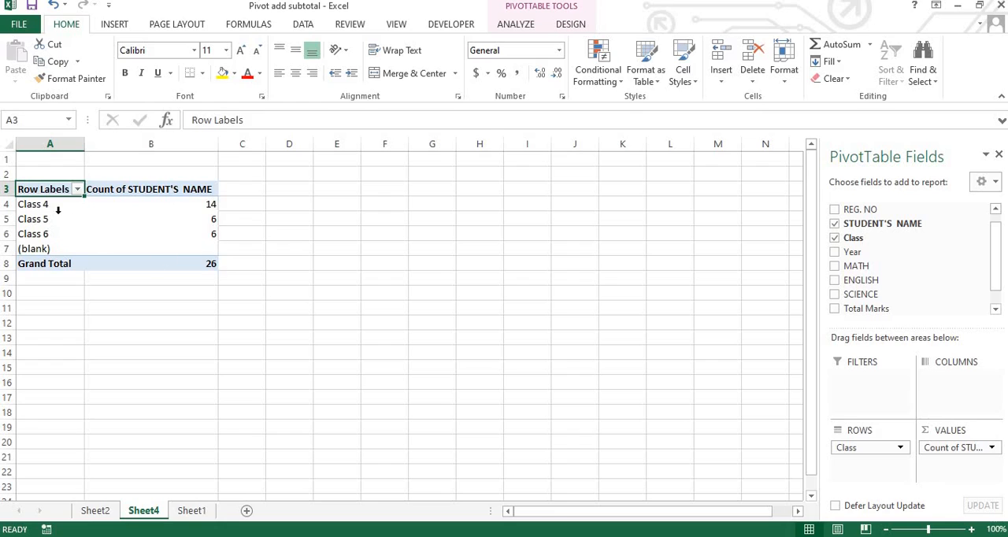
Step: Add Year as a report filter of the Sheet4 PivotTable and allow selecting multiple items in it
{"action": "left_click_drag", "start_coordinate": [49, 191], "coordinate": [197, 280]}
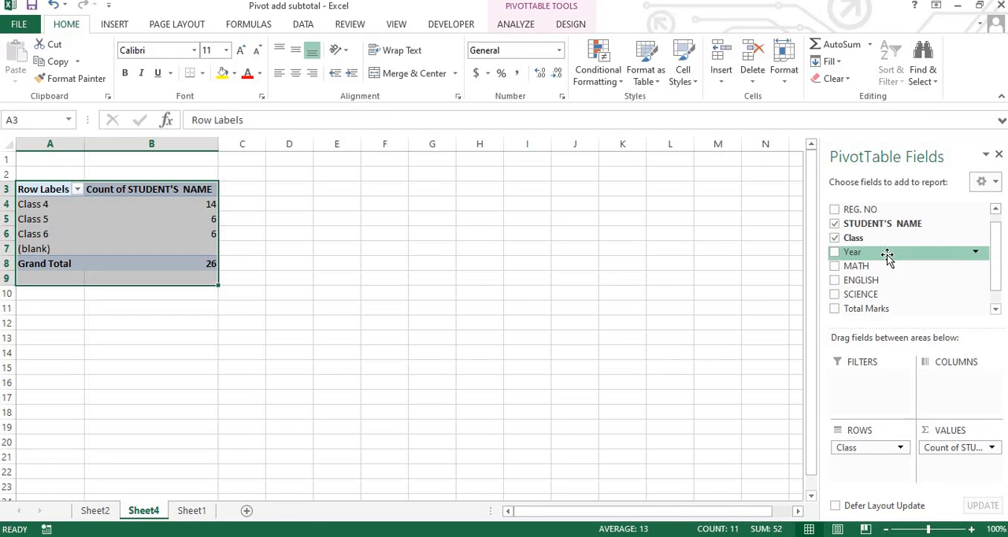
{"action": "left_click_drag", "start_coordinate": [888, 256], "coordinate": [866, 391]}
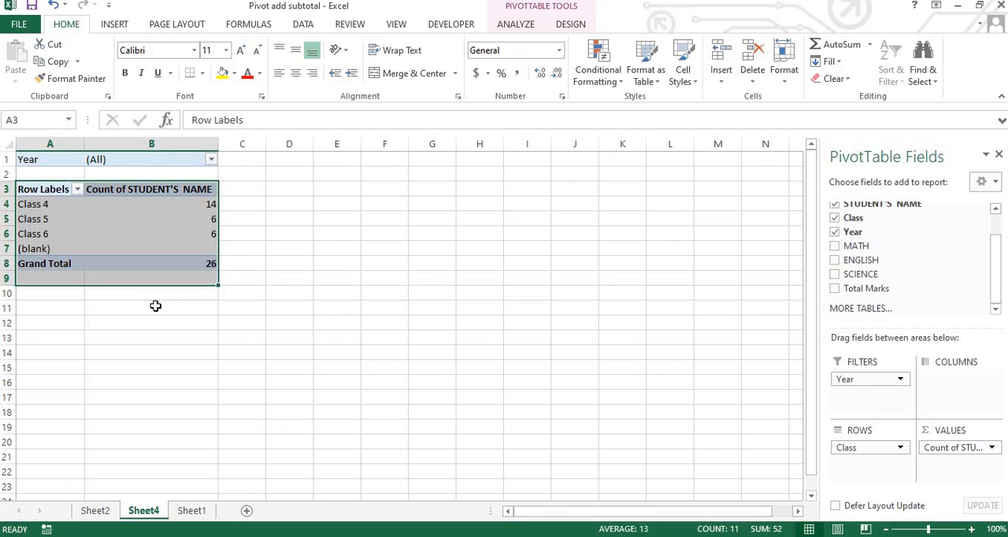
{"action": "left_click", "coordinate": [212, 160]}
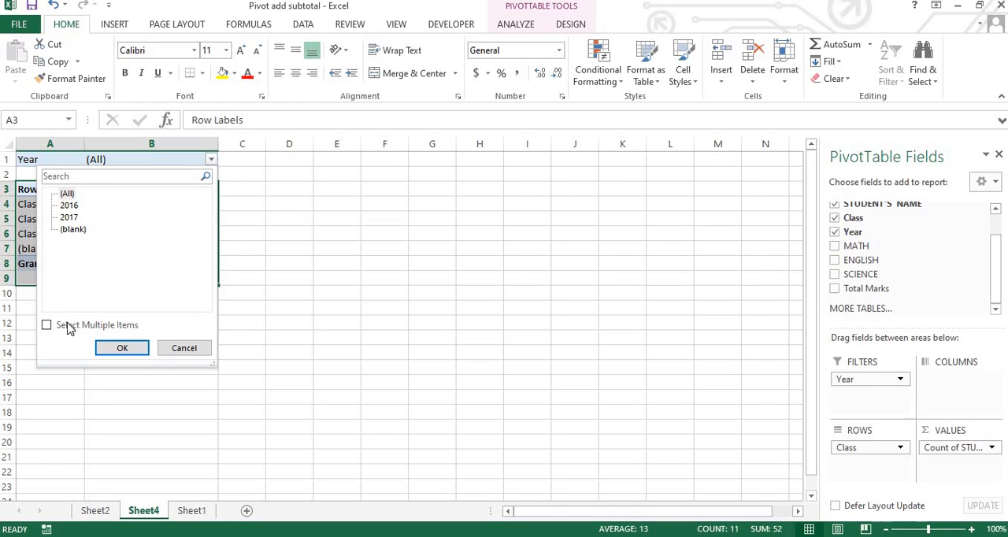
{"action": "left_click", "coordinate": [47, 325]}
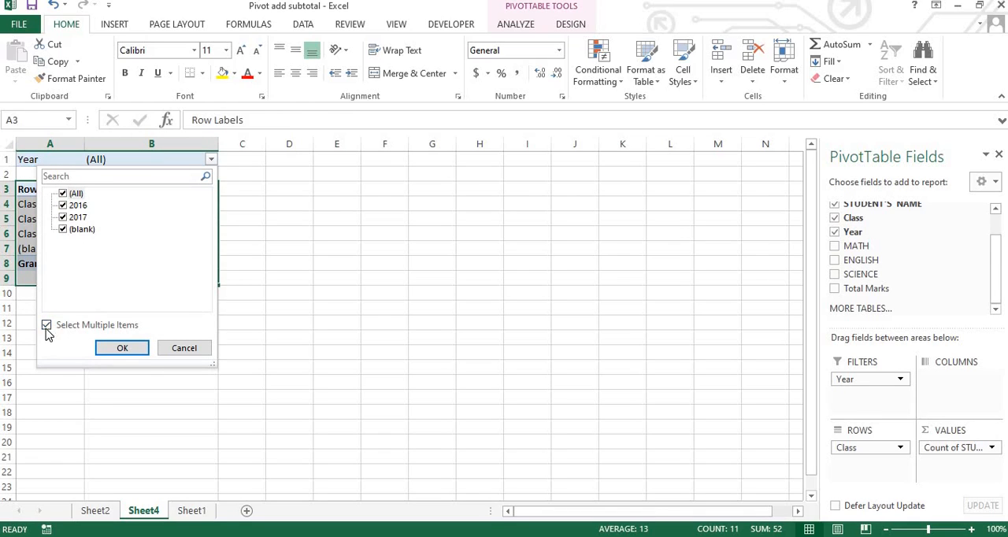
{"action": "left_click", "coordinate": [122, 348]}
Step: Filter the PivotTable to show only the year 2016
{"action": "left_click", "coordinate": [211, 161]}
{"action": "left_click", "coordinate": [63, 194]}
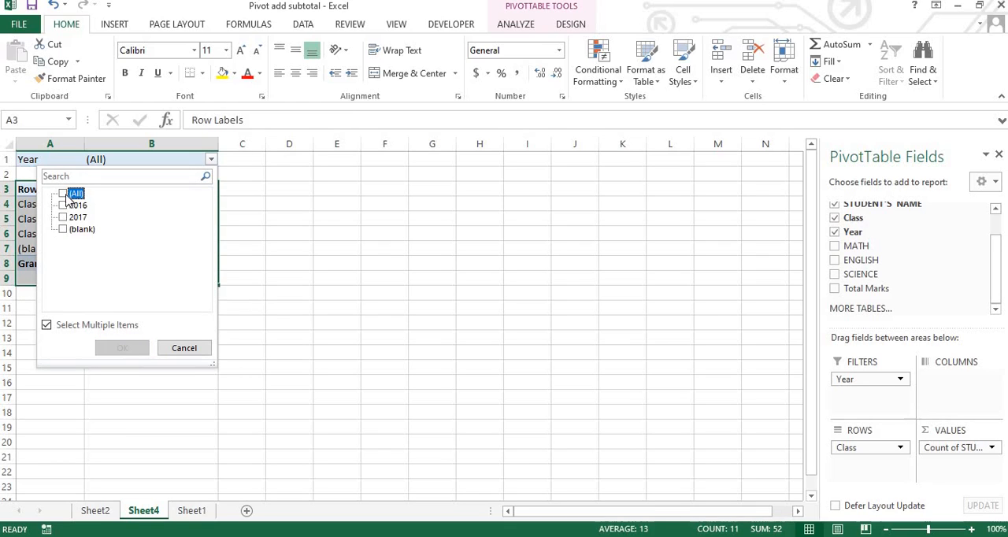
{"action": "left_click", "coordinate": [64, 206]}
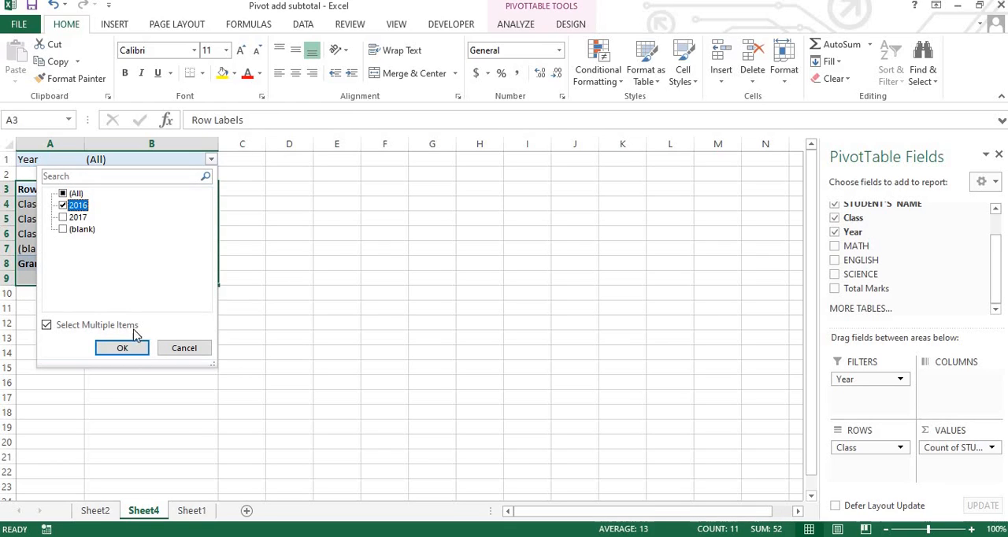
{"action": "left_click", "coordinate": [122, 348]}
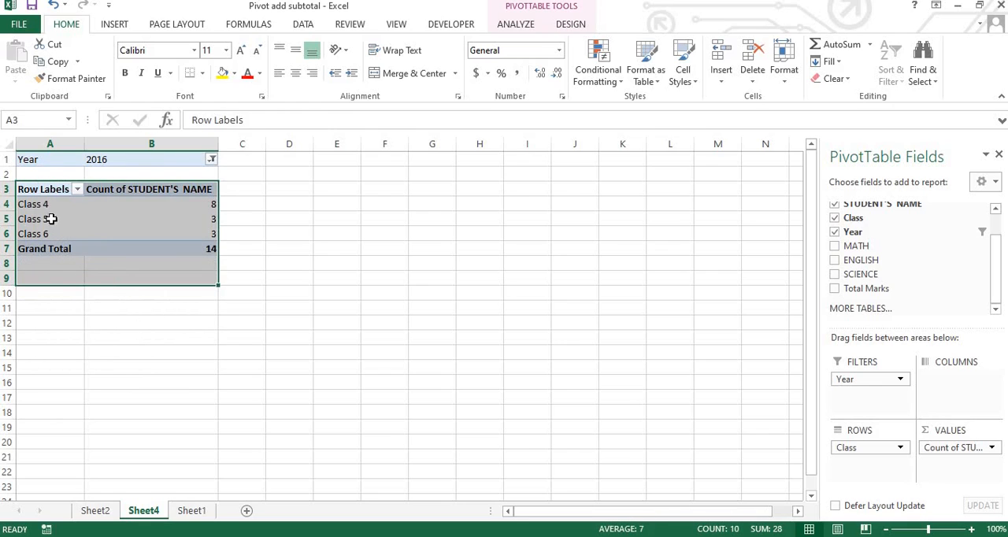
{"action": "left_click", "coordinate": [181, 294]}
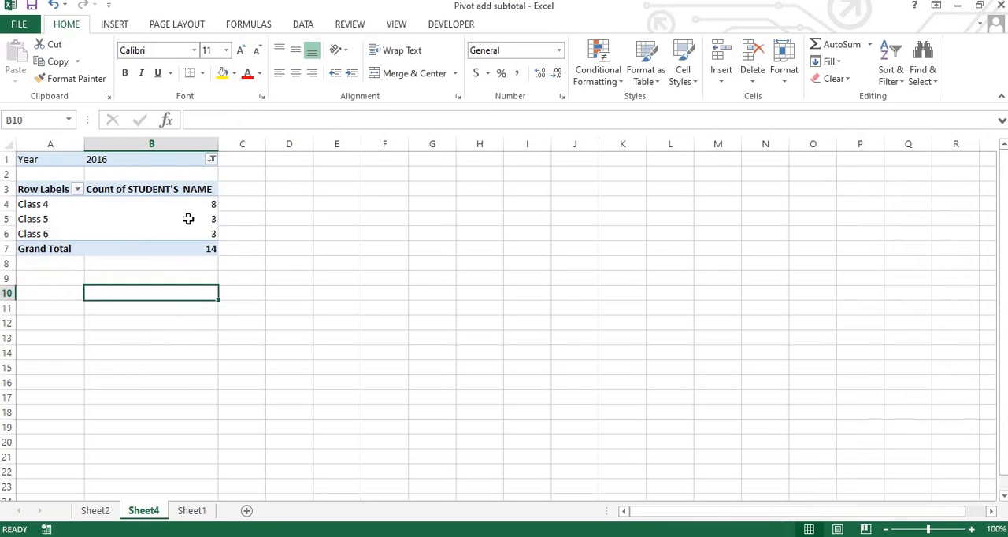
Step: Change the Year report filter to show only 2017
{"action": "left_click", "coordinate": [211, 160]}
{"action": "left_click", "coordinate": [62, 206]}
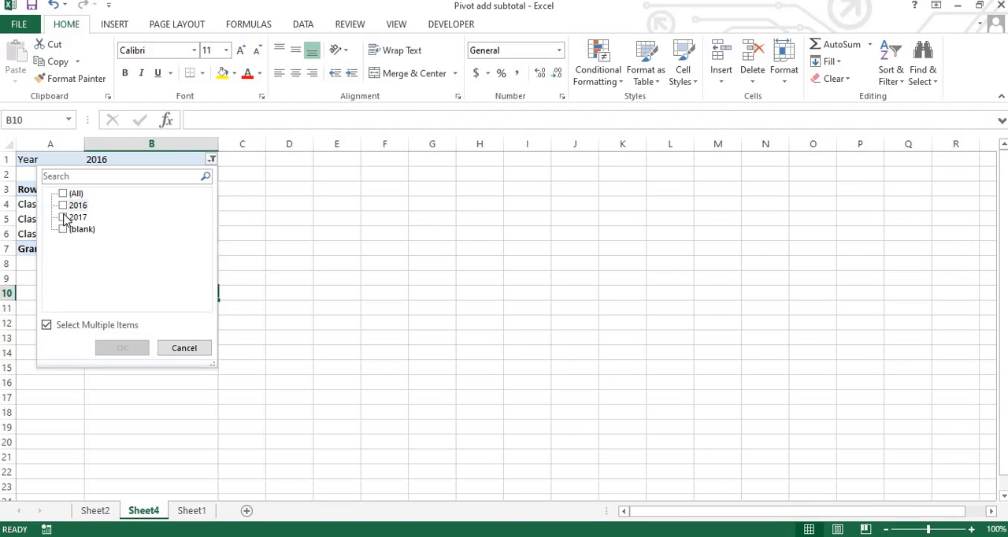
{"action": "left_click", "coordinate": [63, 205]}
{"action": "left_click", "coordinate": [124, 349]}
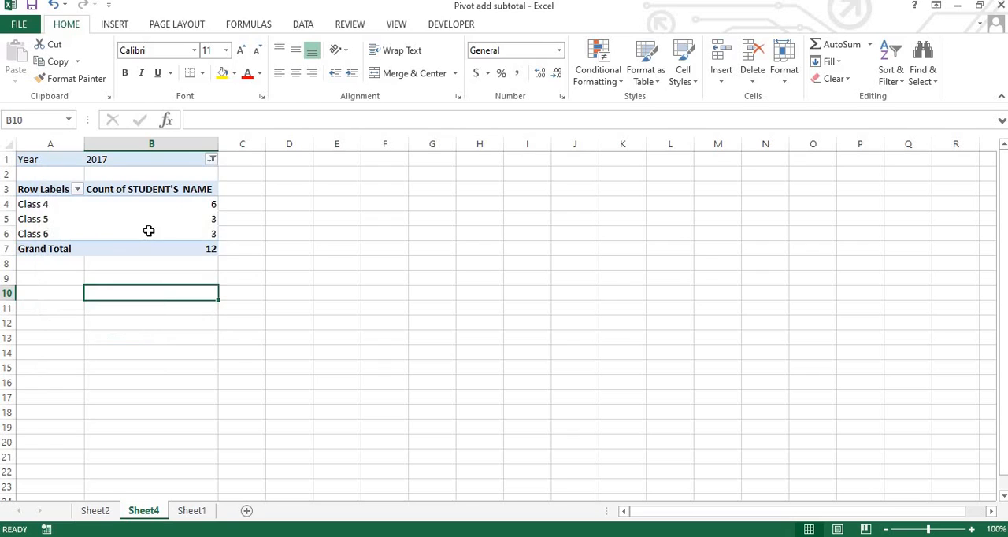
{"action": "left_click", "coordinate": [229, 234]}
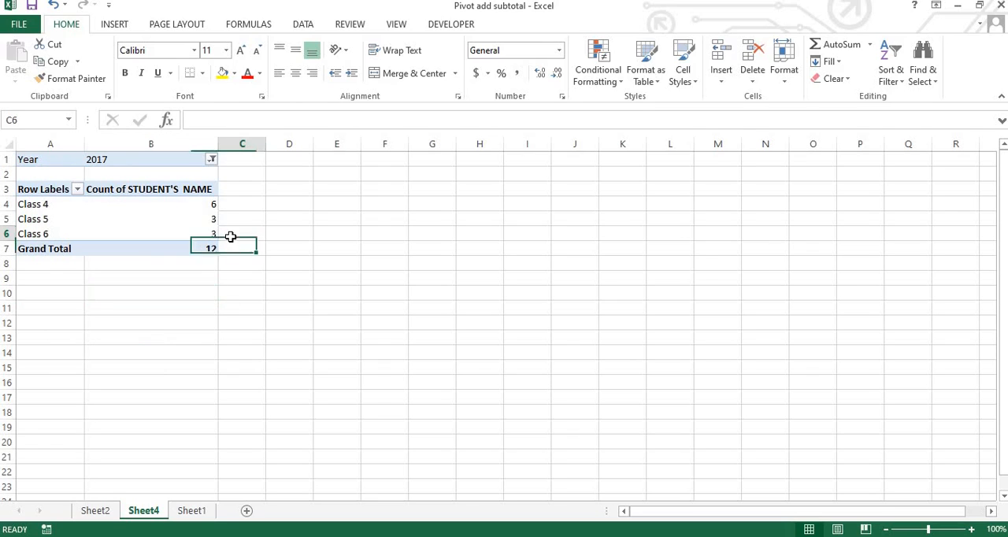
Step: Reset the Year report filter to include all years
{"action": "left_click", "coordinate": [212, 160]}
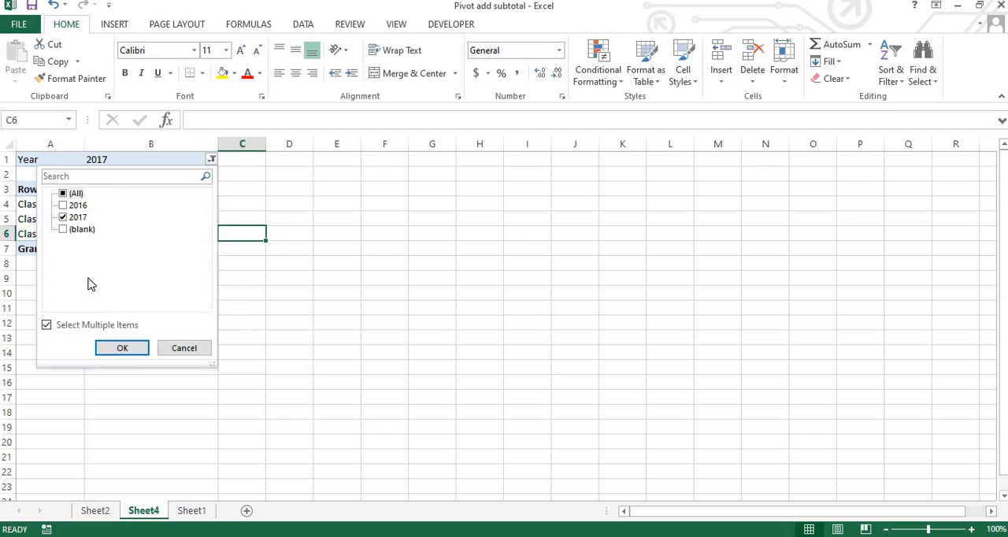
{"action": "left_click", "coordinate": [63, 194]}
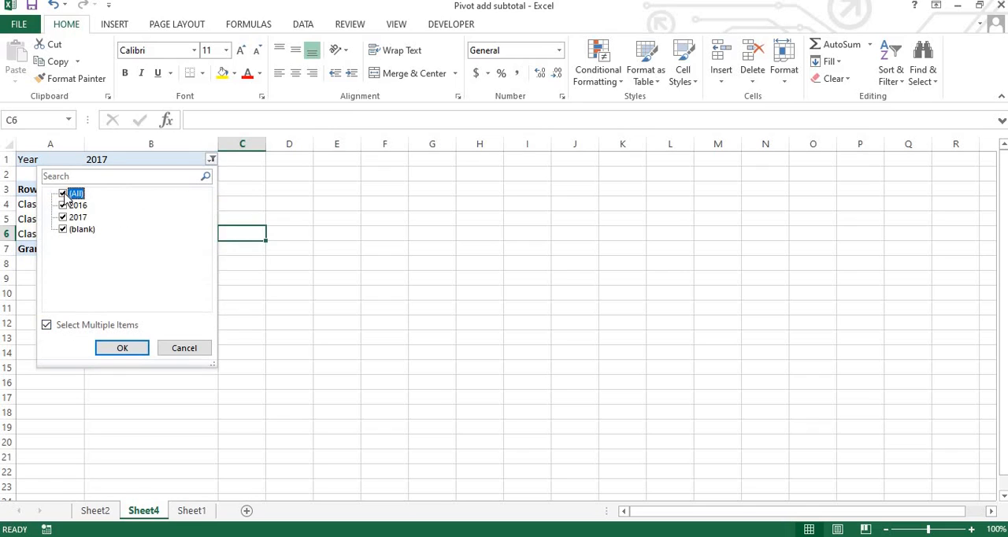
{"action": "left_click", "coordinate": [123, 349]}
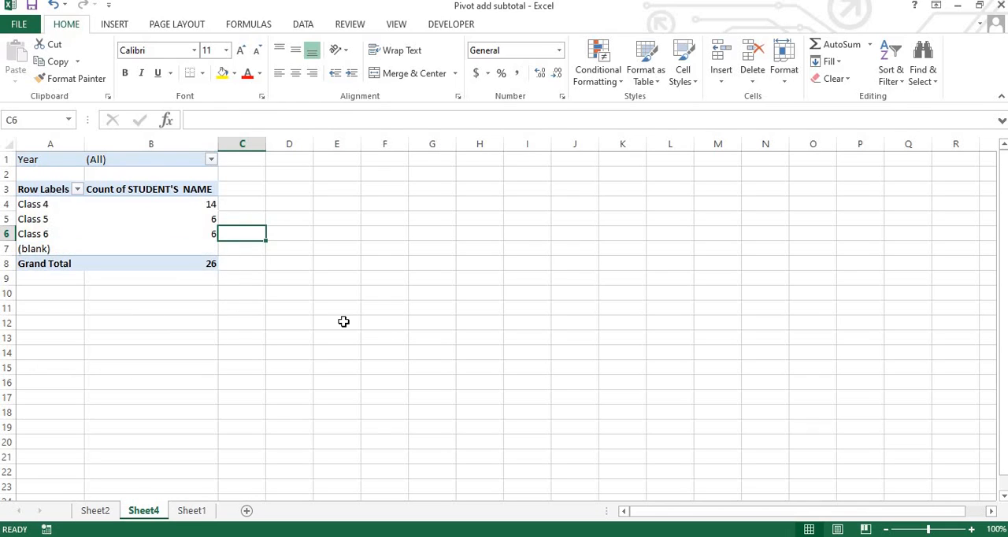
{"action": "left_click", "coordinate": [390, 335]}
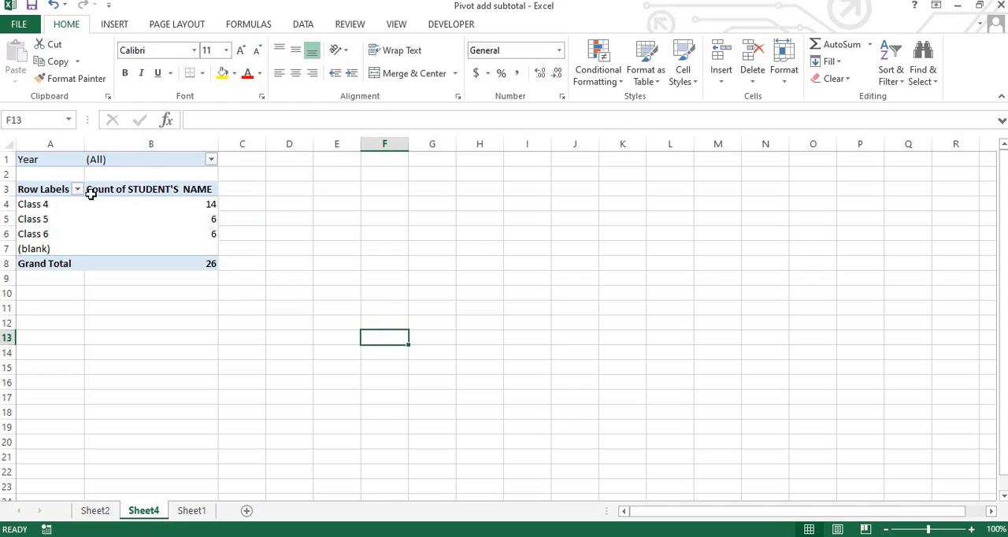
Step: Move Year from the report filter to the column field of the PivotTable, so the student counts split by year
{"action": "left_click", "coordinate": [173, 189]}
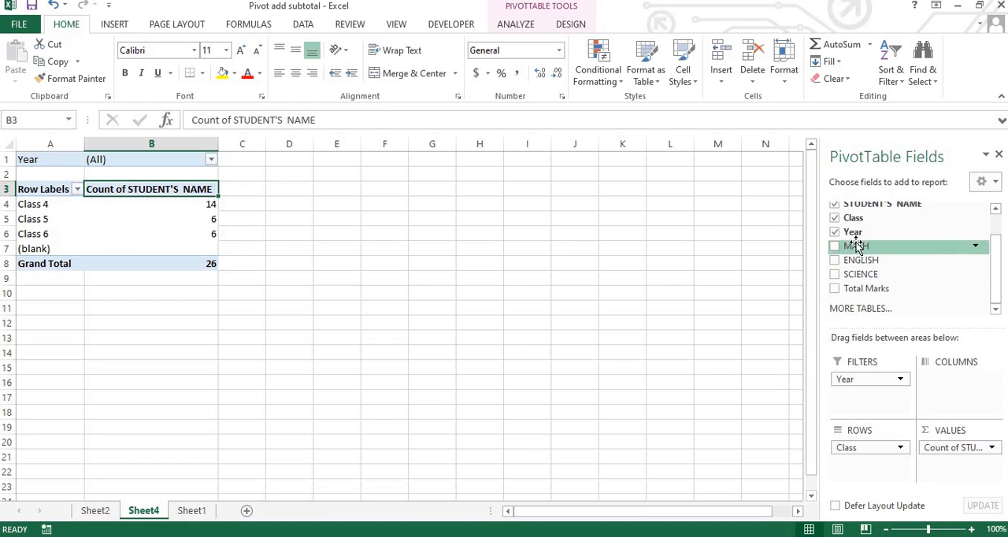
{"action": "left_click_drag", "start_coordinate": [856, 235], "coordinate": [982, 401]}
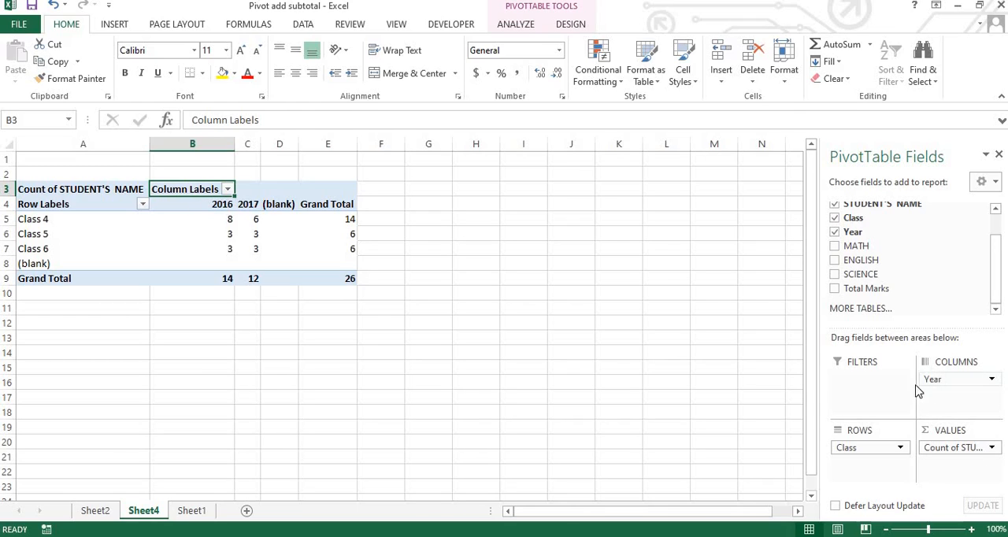
{"action": "left_click_drag", "start_coordinate": [934, 378], "coordinate": [955, 389]}
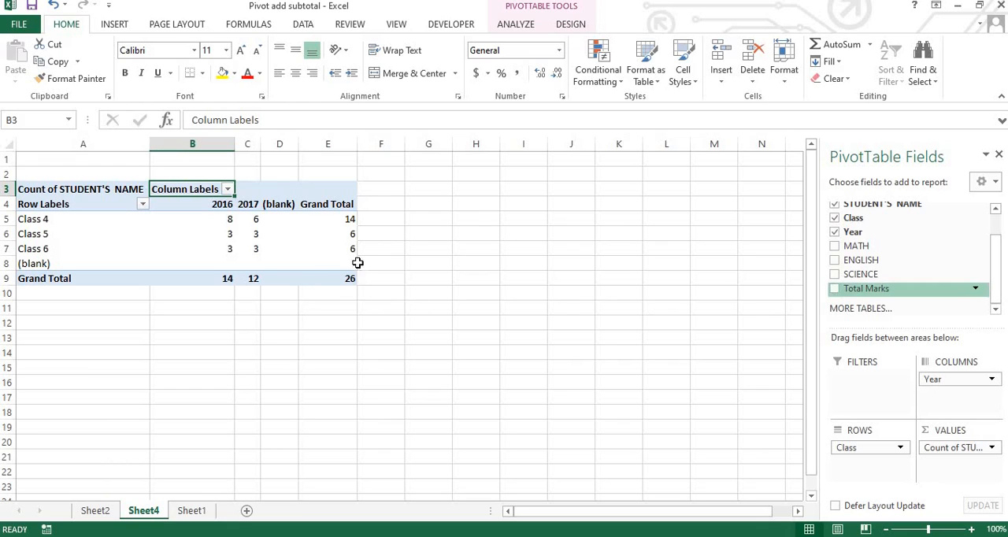
Step: Remove the Year column field and the STUDENT'S NAME value field from the PivotTable
{"action": "left_click_drag", "start_coordinate": [975, 384], "coordinate": [882, 262]}
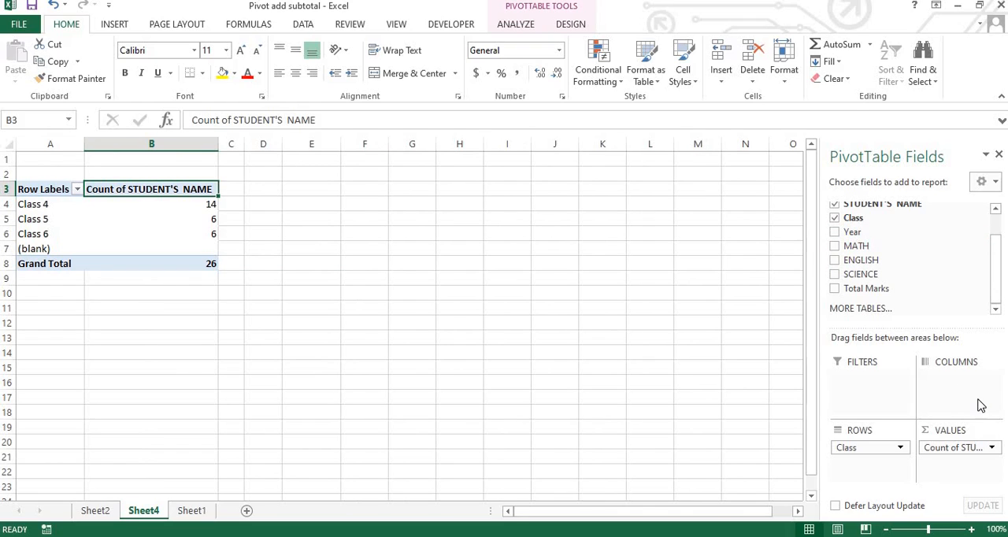
{"action": "left_click_drag", "start_coordinate": [977, 449], "coordinate": [881, 293]}
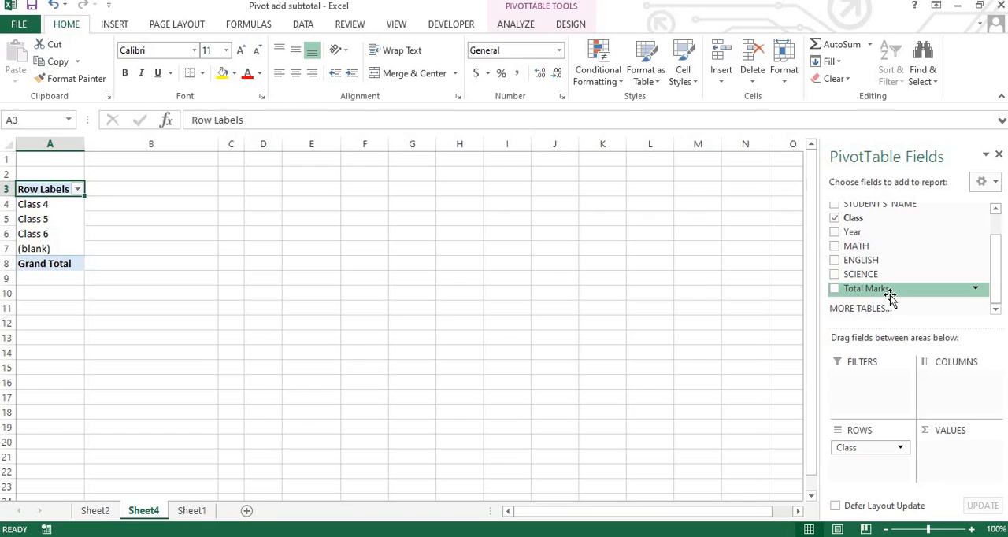
Step: Add Total Marks as the PivotTable's value field and summarize it by Sum
{"action": "left_click_drag", "start_coordinate": [890, 295], "coordinate": [974, 460]}
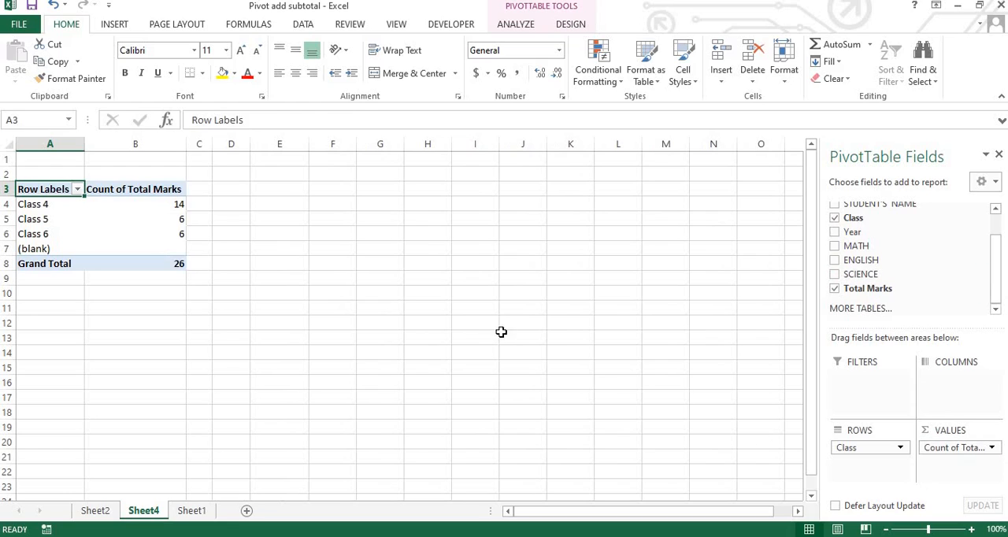
{"action": "left_click", "coordinate": [994, 449]}
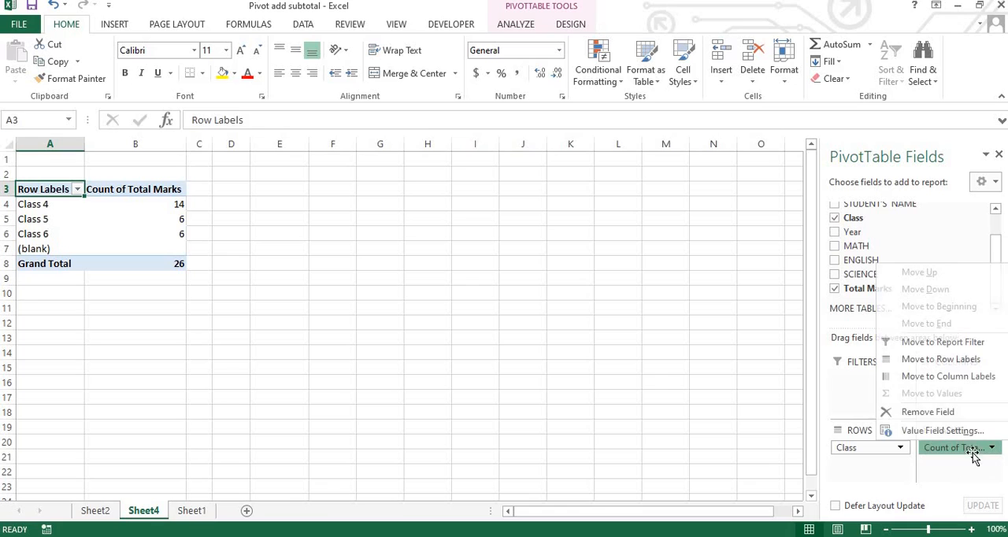
{"action": "left_click", "coordinate": [914, 431]}
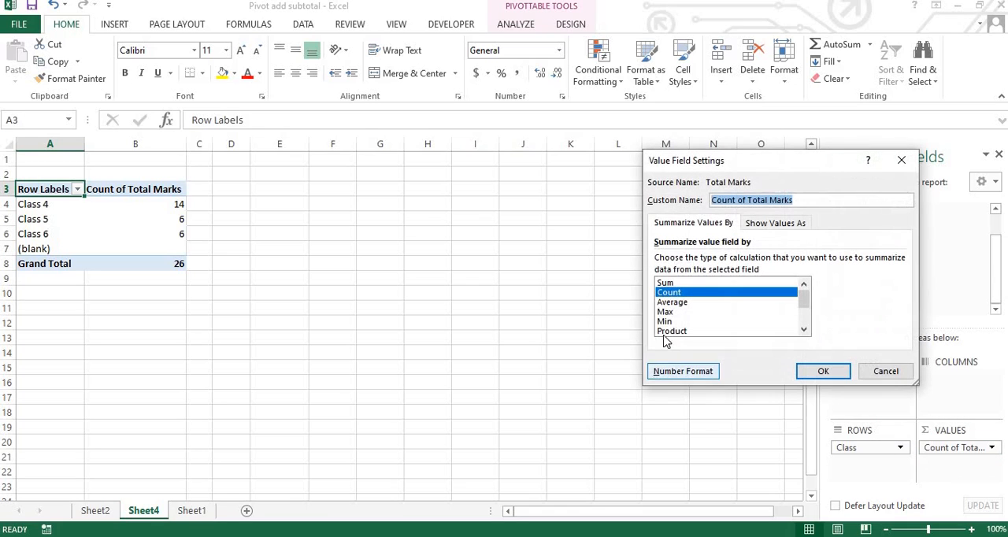
{"action": "left_click", "coordinate": [665, 283]}
{"action": "left_click", "coordinate": [824, 371]}
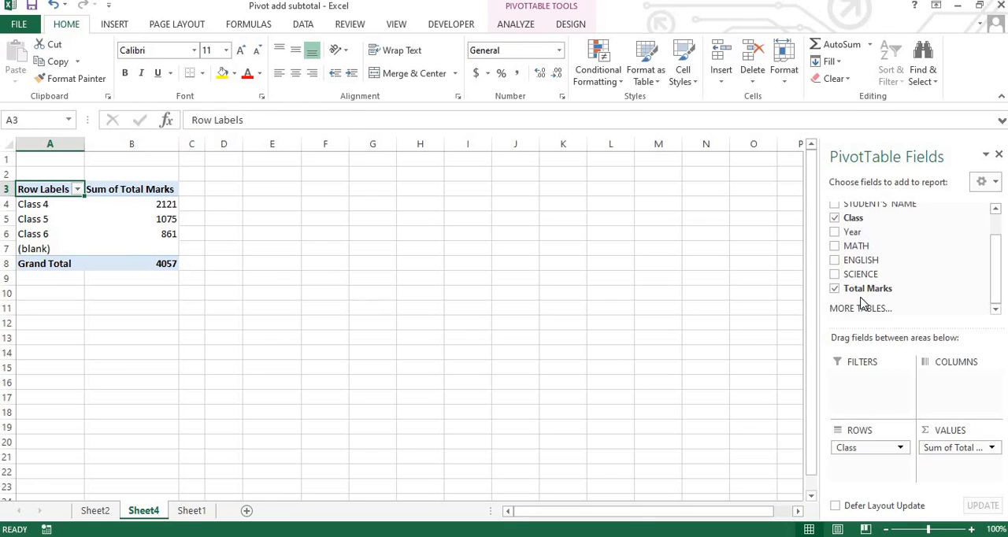
Step: Return to the source data on Sheet1 and insert a blank row above the header row
{"action": "left_click", "coordinate": [192, 510]}
{"action": "left_click", "coordinate": [145, 512]}
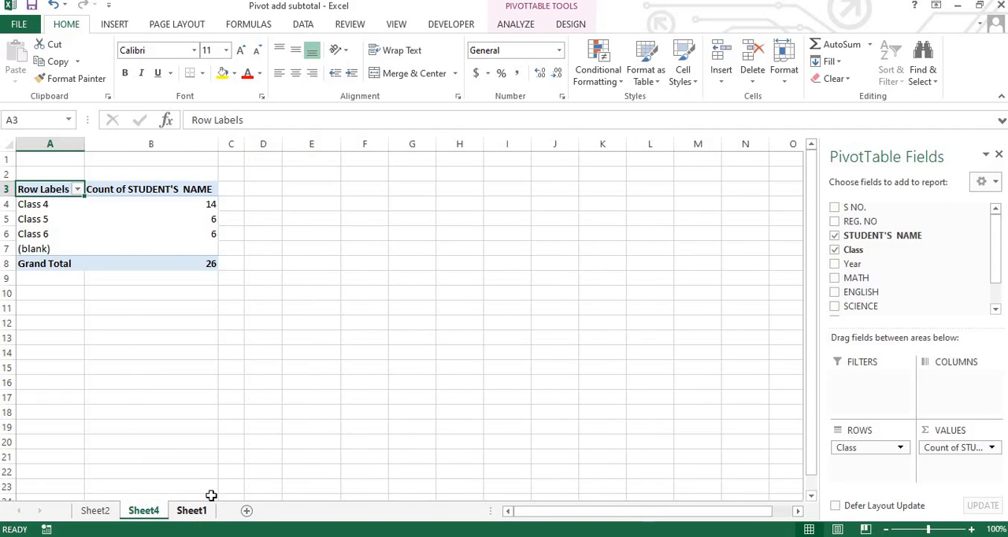
{"action": "left_click", "coordinate": [197, 511]}
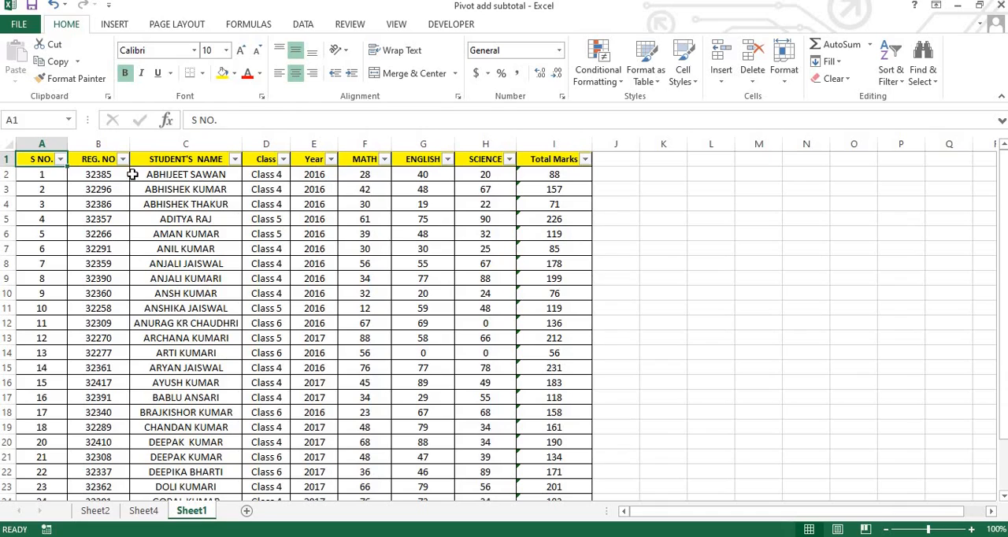
{"action": "left_click", "coordinate": [6, 159]}
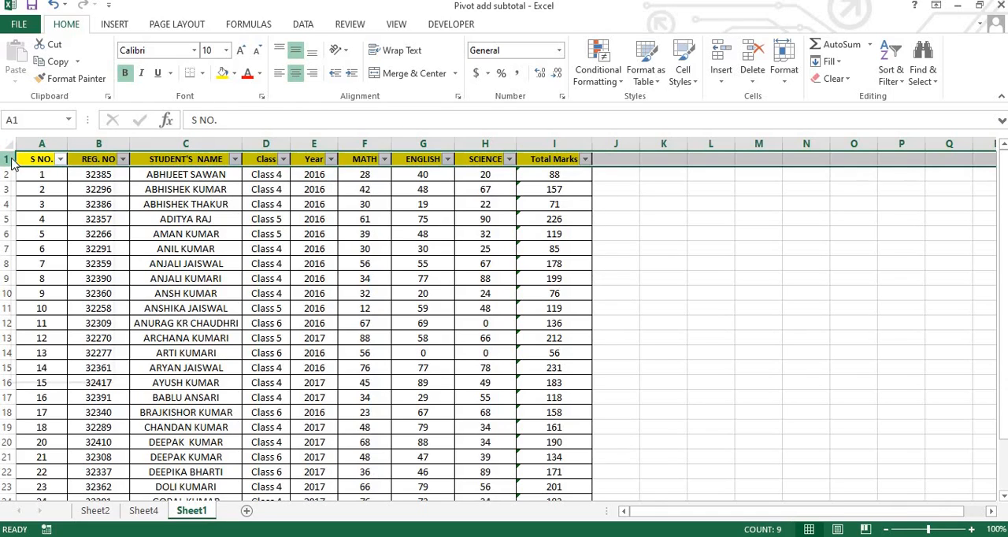
{"action": "right_click", "coordinate": [6, 158]}
{"action": "left_click", "coordinate": [66, 264]}
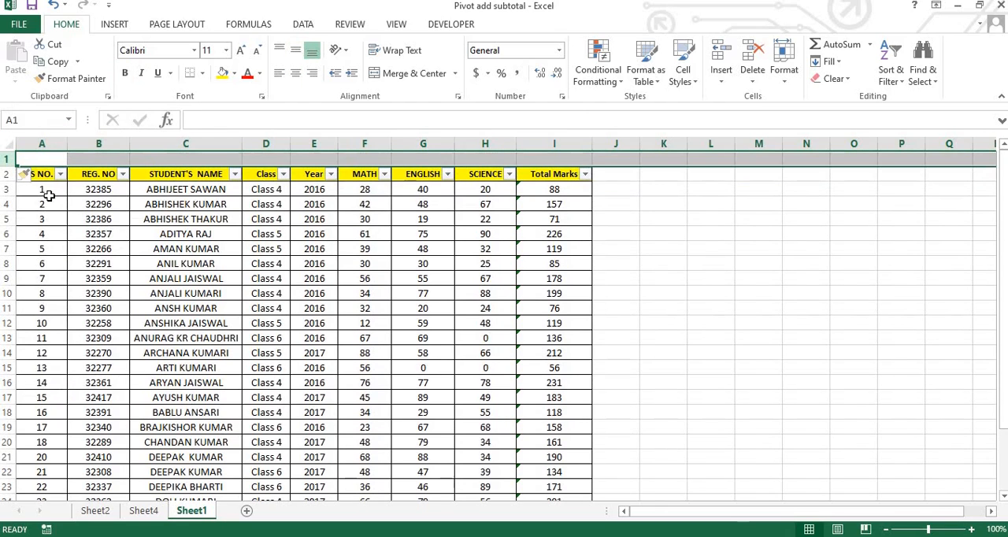
{"action": "left_click_drag", "start_coordinate": [32, 157], "coordinate": [584, 163]}
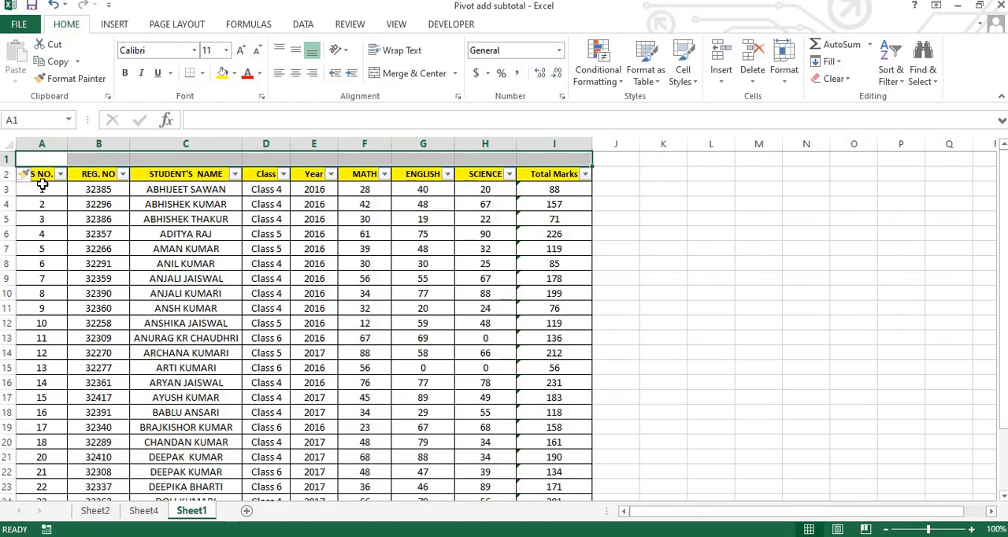
Step: Enter the formula =SUBTOTAL(3,A3:A28) in cell A1 to count the entries in the S NO. column
{"action": "left_click", "coordinate": [44, 160]}
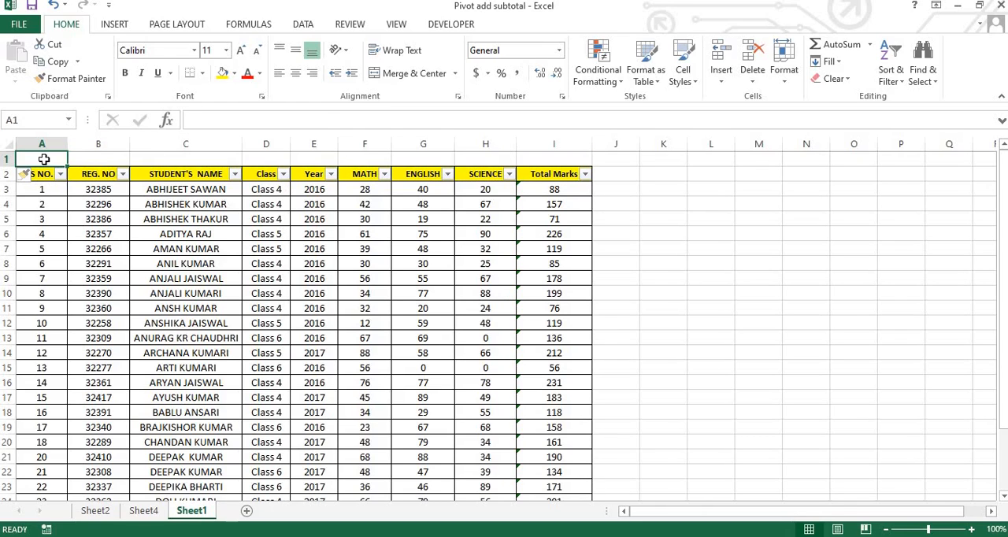
{"action": "type", "text": "=Sub"}
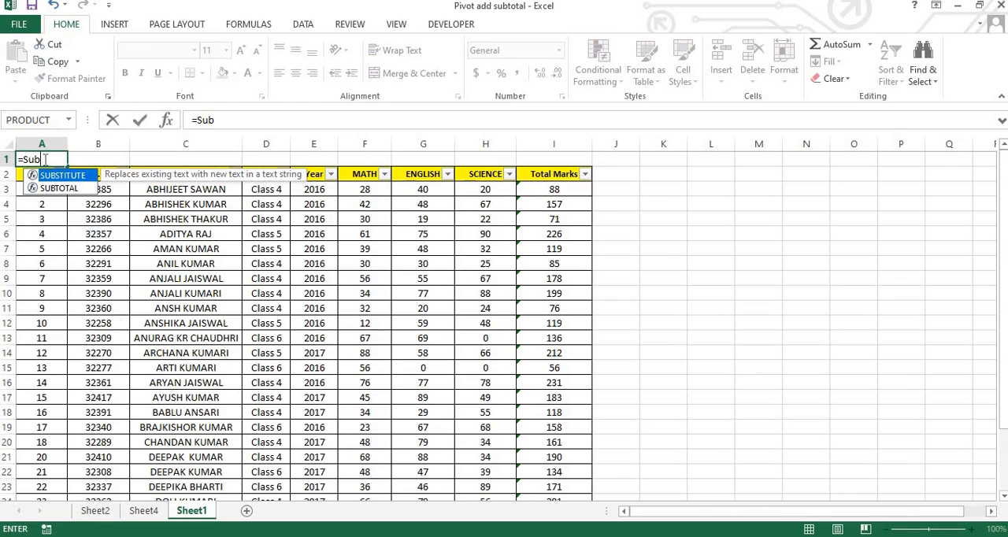
{"action": "key", "text": "Down"}
{"action": "key", "text": "Tab"}
{"action": "key", "text": "Right"}
{"action": "key", "text": "Right"}
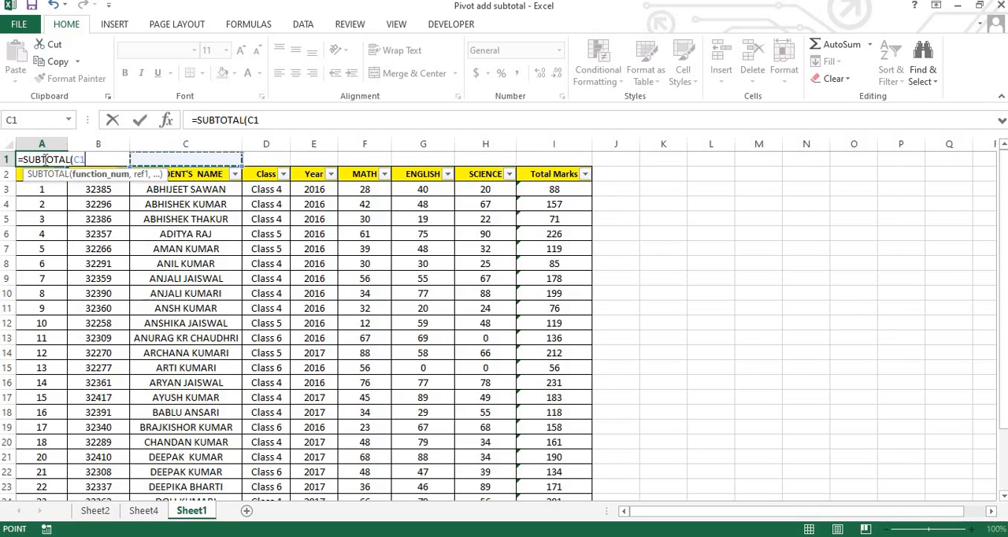
{"action": "key", "text": "Left"}
{"action": "key", "text": "Left"}
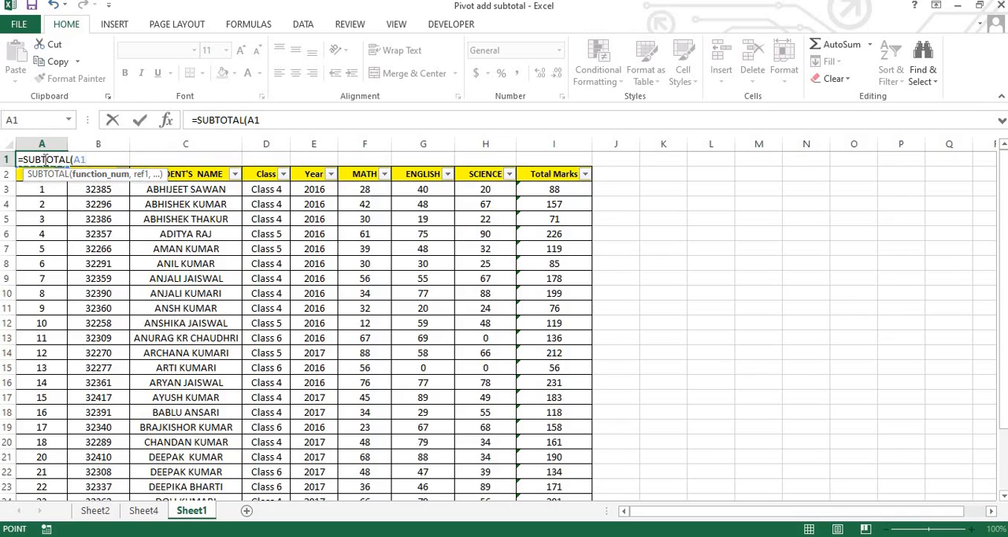
{"action": "key", "text": "BackSpace"}
{"action": "key", "text": "BackSpace"}
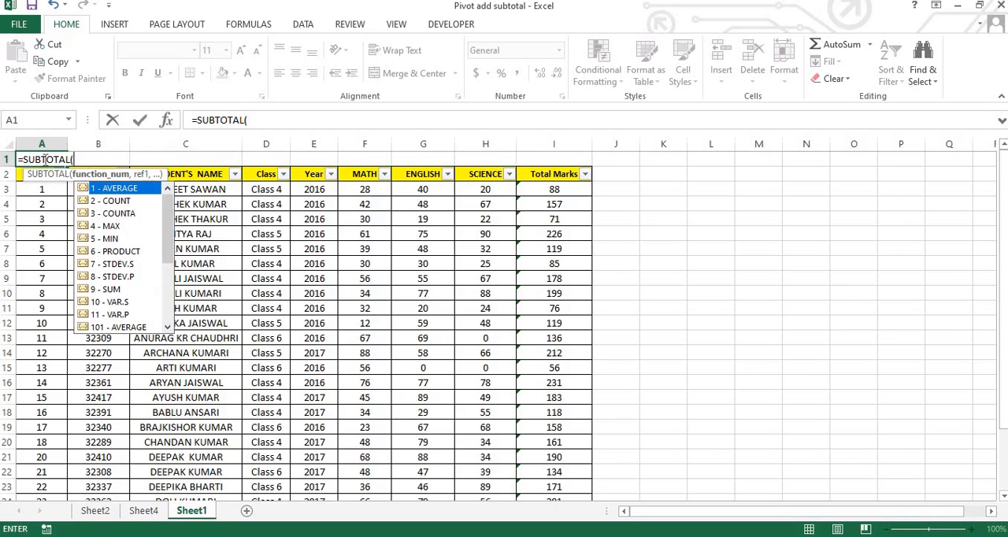
{"action": "key", "text": "Down"}
{"action": "key", "text": "Down"}
{"action": "key", "text": "Tab"}
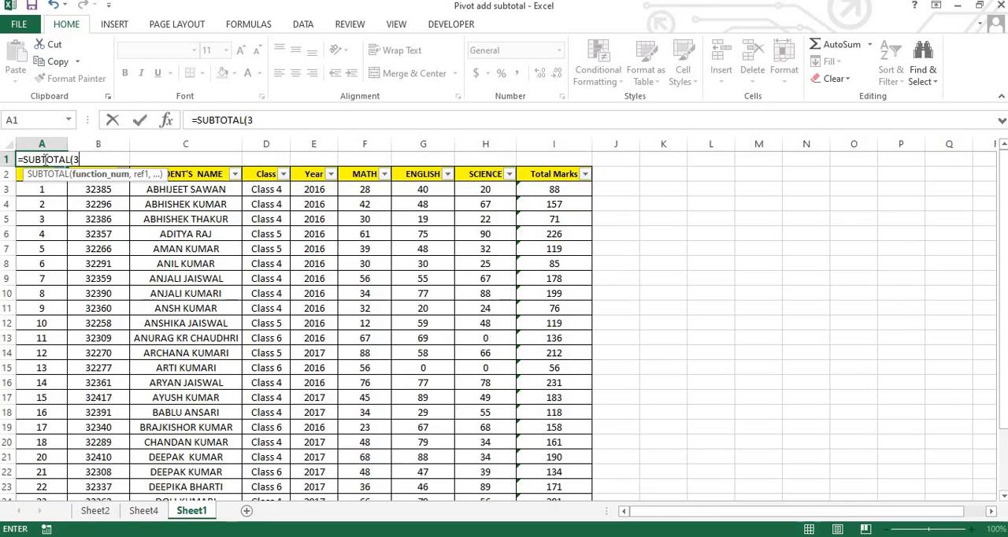
{"action": "type", "text": ","}
{"action": "key", "text": "Down"}
{"action": "key", "text": "Down"}
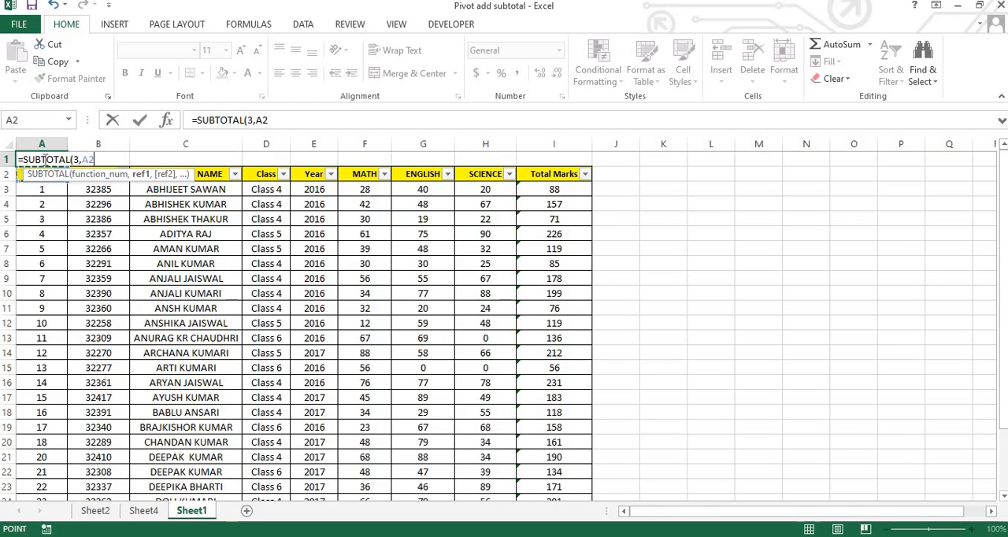
{"action": "key", "text": "ctrl+shift+Down"}
{"action": "key", "text": "Return"}
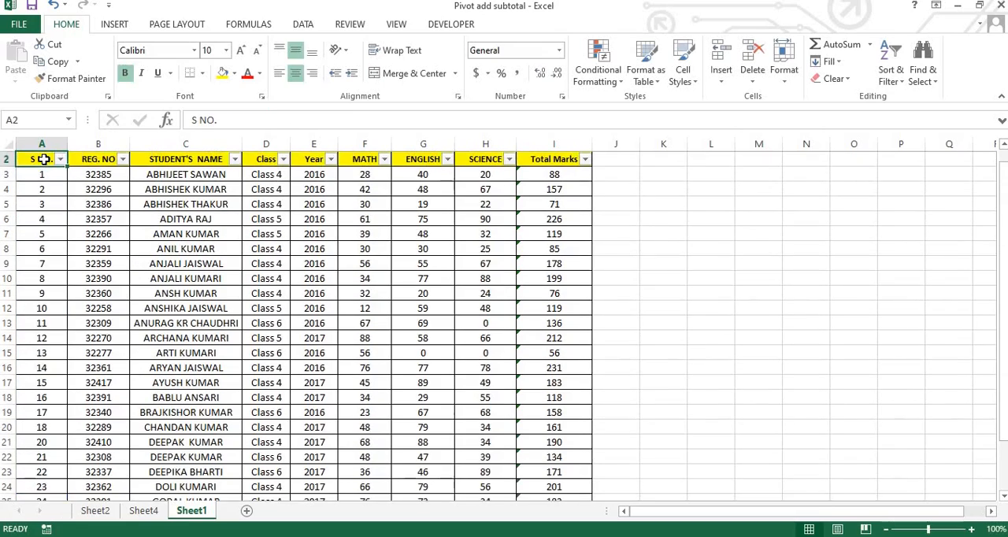
Step: Fill the SUBTOTAL formula from A1 across row 1 to column I, above the Total Marks header
{"action": "key", "text": "Up"}
{"action": "key", "text": "shift+Right"}
{"action": "key", "text": "shift+Right"}
{"action": "key", "text": "shift+Right"}
{"action": "key", "text": "shift+Right"}
{"action": "key", "text": "shift+Right"}
{"action": "key", "text": "shift+Right"}
{"action": "key", "text": "shift+Right"}
{"action": "key", "text": "shift+Right"}
{"action": "key", "text": "shift+Right"}
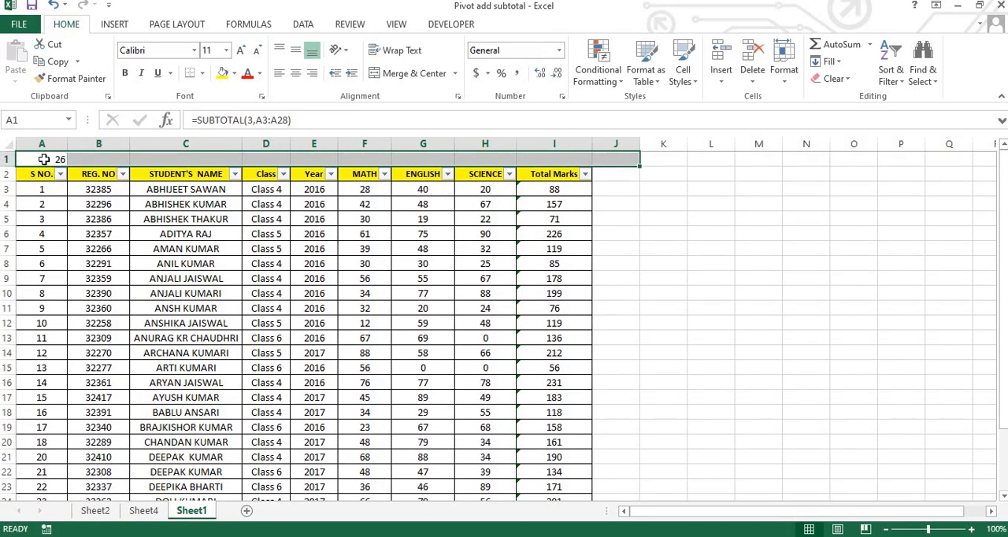
{"action": "key", "text": "shift+Left"}
{"action": "key", "text": "ctrl+r"}
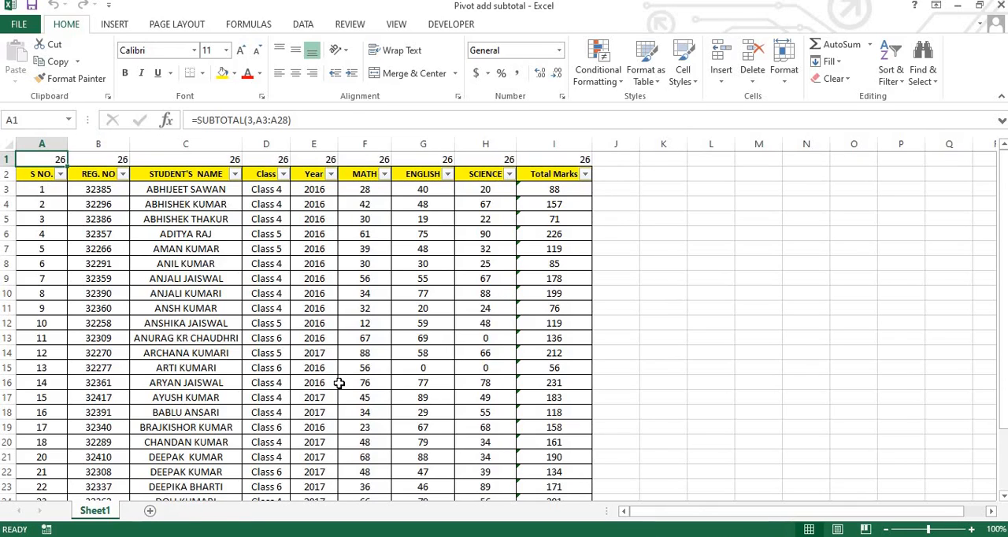
Step: Create a PivotTable on a new worksheet from the entire columns A:I of Sheet1 and check its field list
{"action": "left_click", "coordinate": [9, 145]}
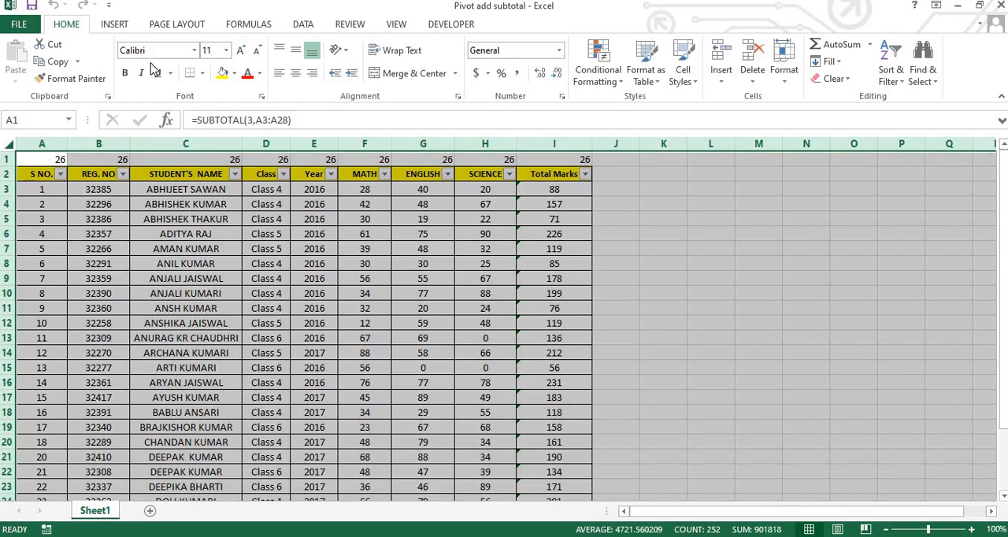
{"action": "left_click", "coordinate": [114, 24]}
{"action": "left_click", "coordinate": [22, 70]}
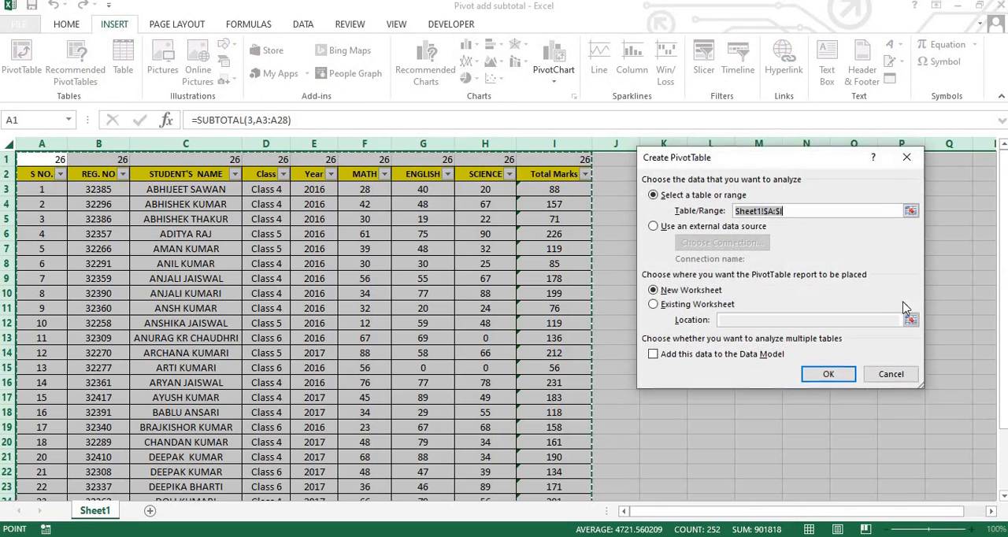
{"action": "left_click", "coordinate": [829, 375]}
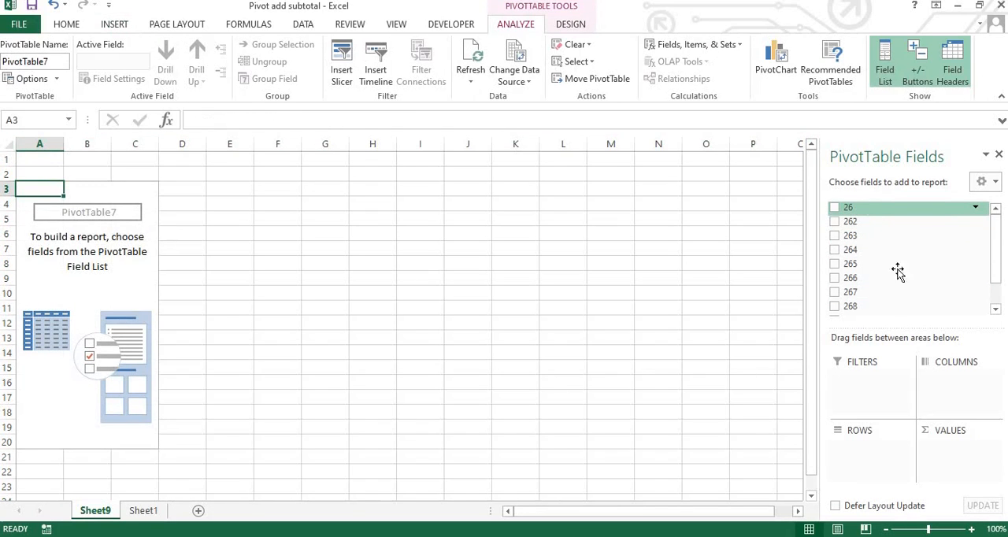
{"action": "scroll", "coordinate": [902, 283], "scroll_direction": "down", "scroll_amount": 1}
{"action": "scroll", "coordinate": [904, 291], "scroll_direction": "up", "scroll_amount": 1}
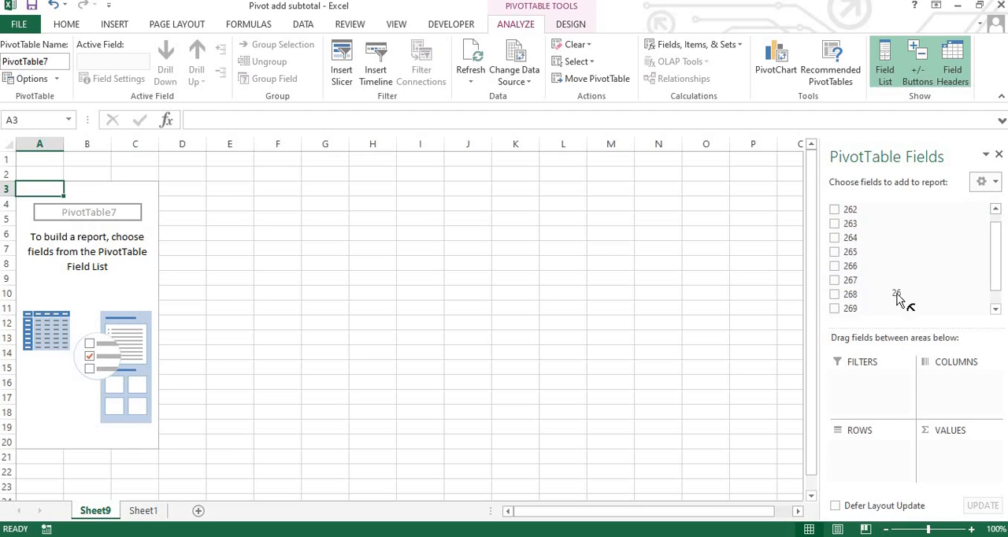
{"action": "scroll", "coordinate": [898, 295], "scroll_direction": "down", "scroll_amount": 1}
Step: Go back to Sheet1 and examine the header cells in row 2 beneath the subtotal row
{"action": "left_click", "coordinate": [144, 511]}
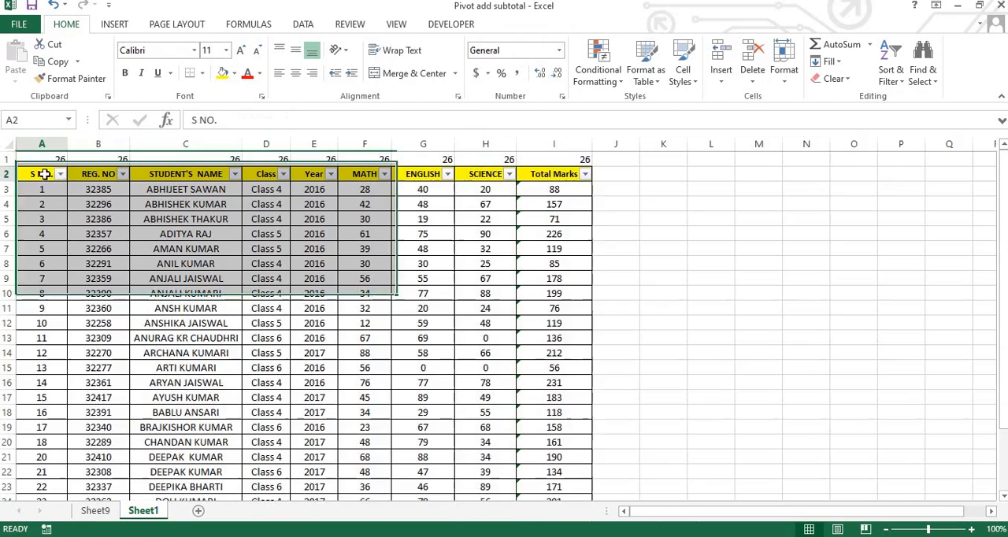
{"action": "left_click_drag", "start_coordinate": [44, 174], "coordinate": [565, 179]}
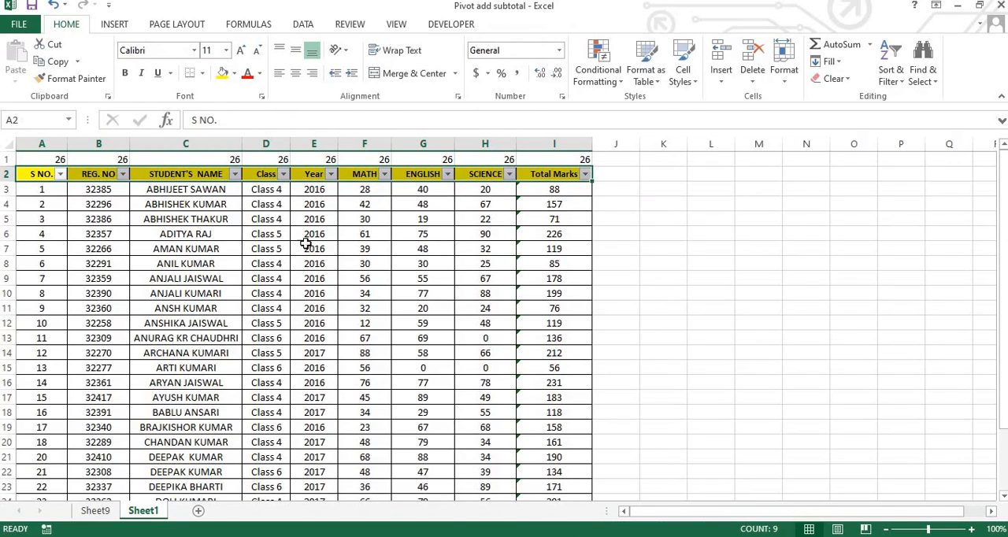
{"action": "left_click", "coordinate": [164, 174]}
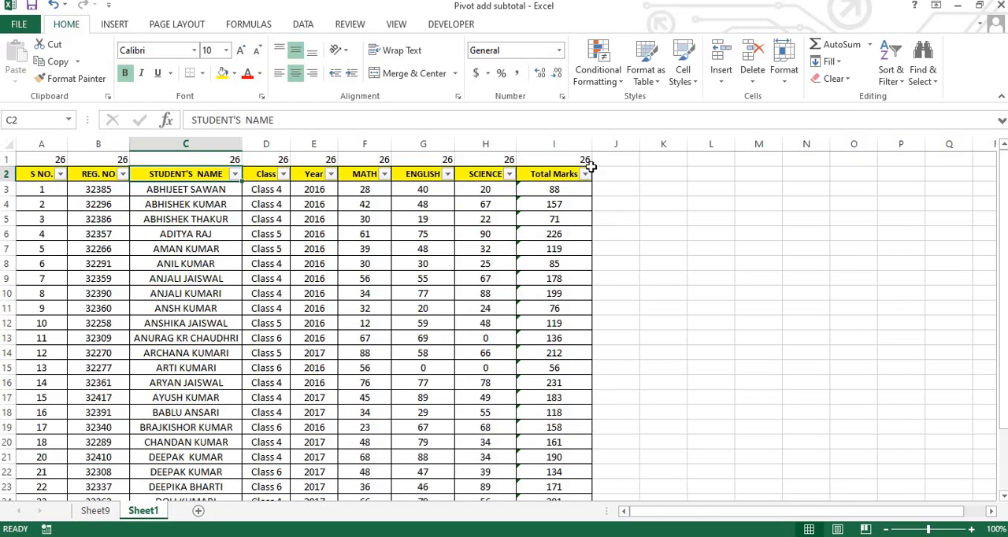
{"action": "left_click", "coordinate": [7, 145]}
Step: Create a PivotTable on a new worksheet from the range A2:I28 of Sheet1 and check its field list
{"action": "left_click", "coordinate": [39, 178]}
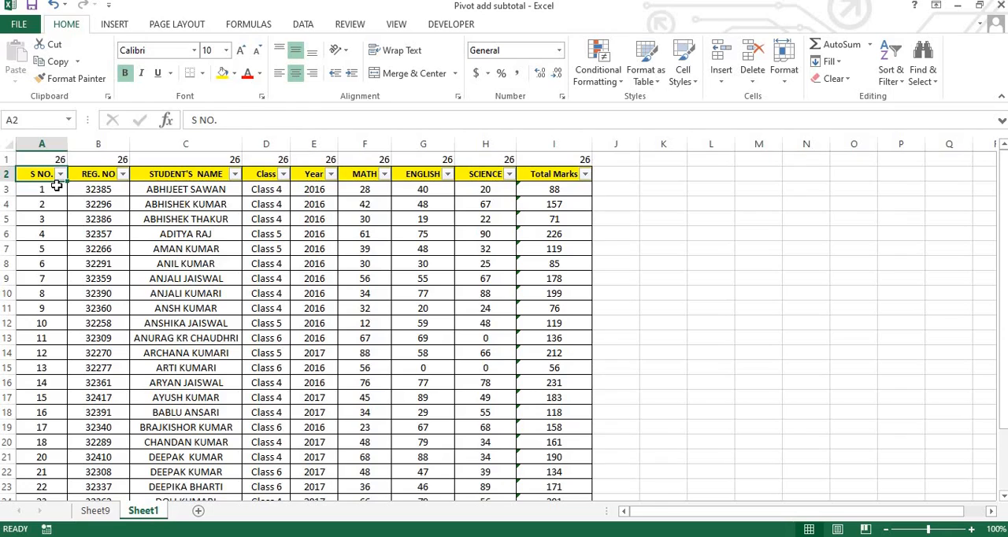
{"action": "key", "text": "shift+Right"}
{"action": "key", "text": "shift+Right"}
{"action": "key", "text": "shift+Right"}
{"action": "key", "text": "shift+Right"}
{"action": "key", "text": "shift+Right"}
{"action": "key", "text": "shift+Right"}
{"action": "key", "text": "shift+Right"}
{"action": "key", "text": "shift+Right"}
{"action": "key", "text": "shift+Right"}
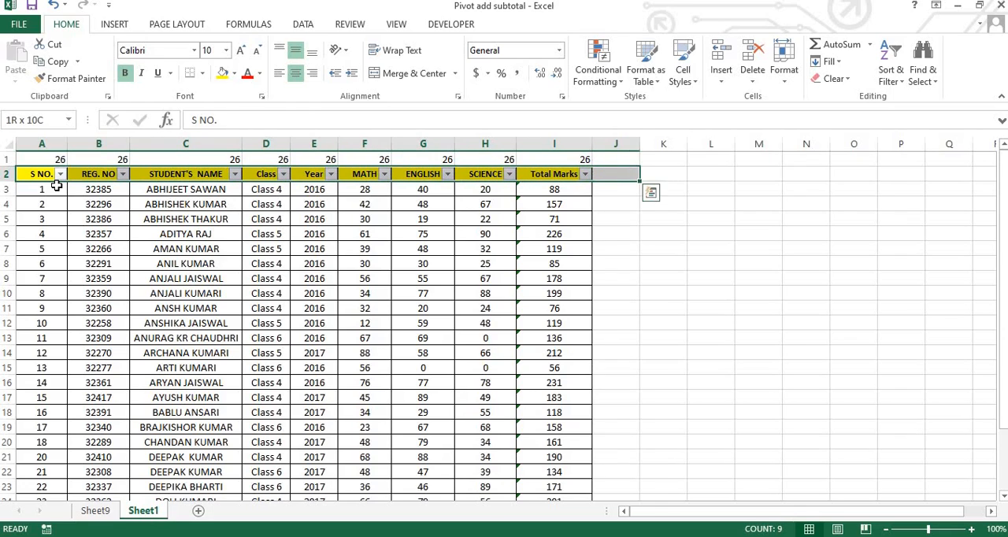
{"action": "key", "text": "shift+Left"}
{"action": "key", "text": "shift+Down"}
{"action": "key", "text": "shift+Down"}
{"action": "key", "text": "shift+Down"}
{"action": "key", "text": "shift+Down"}
{"action": "key", "text": "shift+Down"}
{"action": "key", "text": "shift+Down"}
{"action": "key", "text": "shift+Down"}
{"action": "key", "text": "shift+Down"}
{"action": "key", "text": "shift+Down"}
{"action": "key", "text": "shift+Down"}
{"action": "key", "text": "shift+Down"}
{"action": "key", "text": "shift+Down"}
{"action": "key", "text": "shift+Down"}
{"action": "key", "text": "shift+Down"}
{"action": "key", "text": "shift+Down"}
{"action": "key", "text": "shift+Down"}
{"action": "key", "text": "shift+Down"}
{"action": "key", "text": "shift+Down"}
{"action": "key", "text": "shift+Down"}
{"action": "key", "text": "shift+Down"}
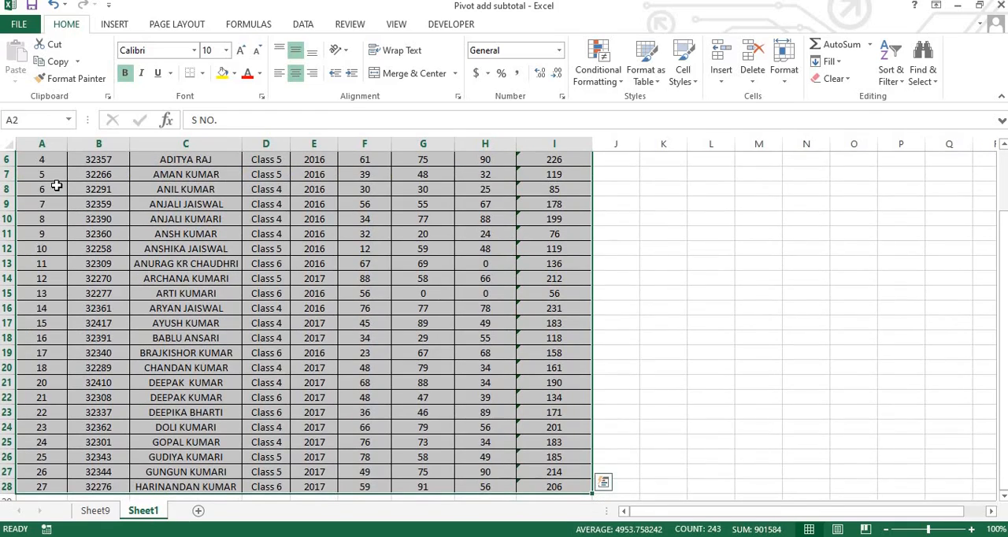
{"action": "left_click", "coordinate": [114, 24]}
{"action": "left_click", "coordinate": [23, 55]}
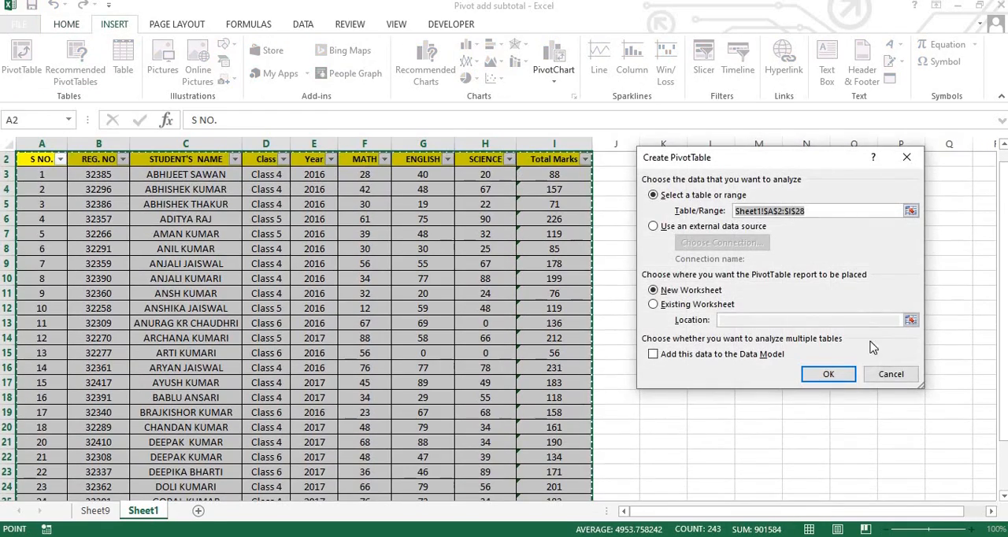
{"action": "left_click", "coordinate": [832, 376]}
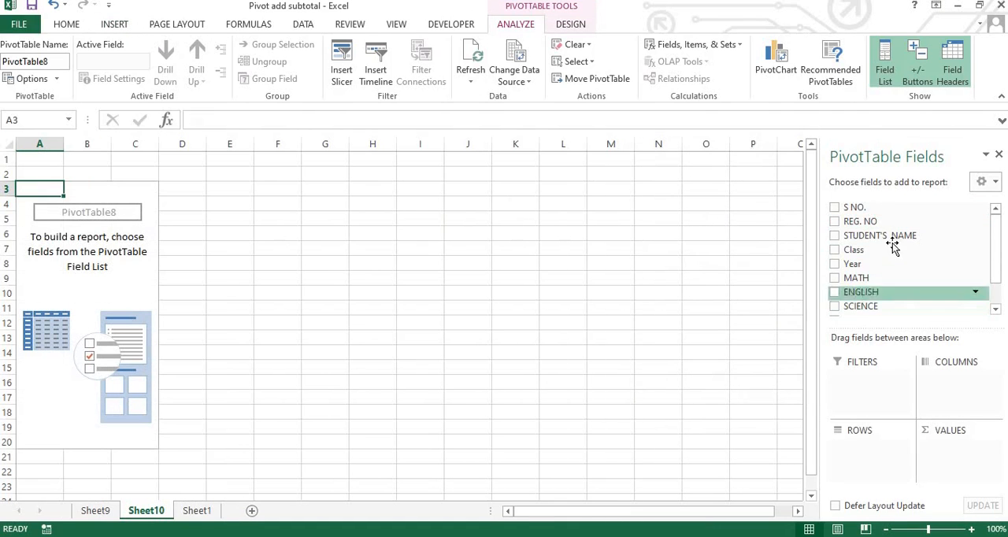
{"action": "scroll", "coordinate": [906, 294], "scroll_direction": "down", "scroll_amount": 1}
{"action": "scroll", "coordinate": [899, 275], "scroll_direction": "up", "scroll_amount": 1}
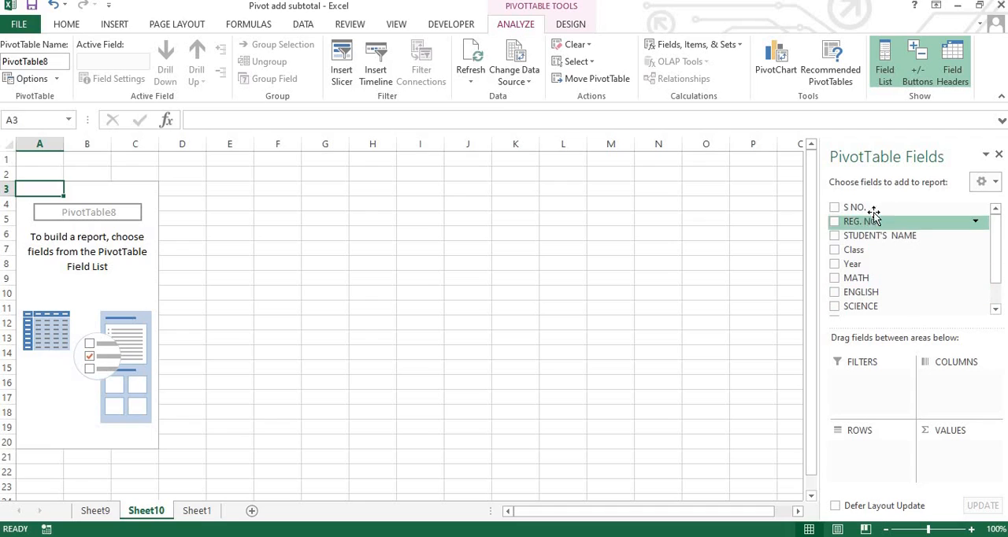
{"action": "left_click_drag", "start_coordinate": [874, 250], "coordinate": [895, 294]}
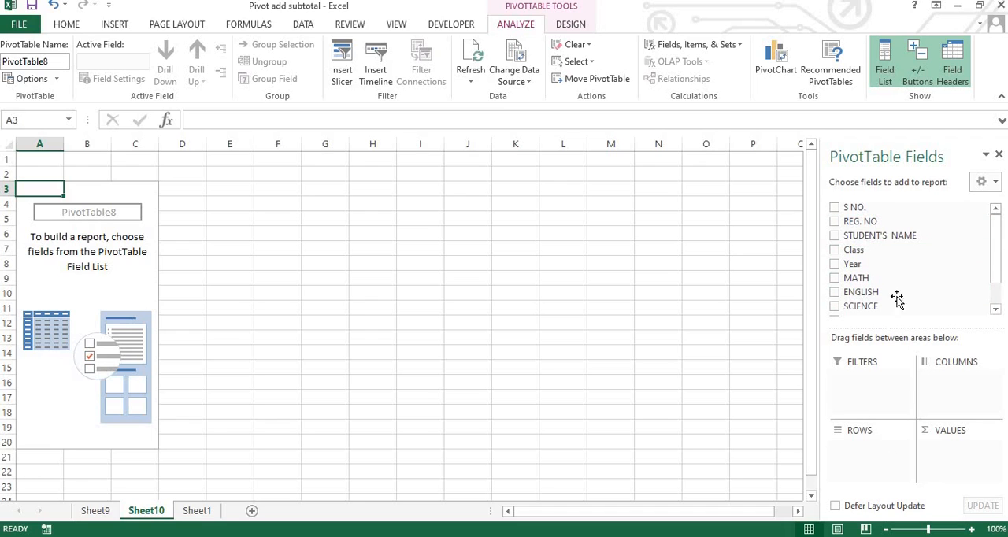
Step: Return to Sheet1 and select the student marks table including its header row, range A2:I28
{"action": "left_click", "coordinate": [197, 510]}
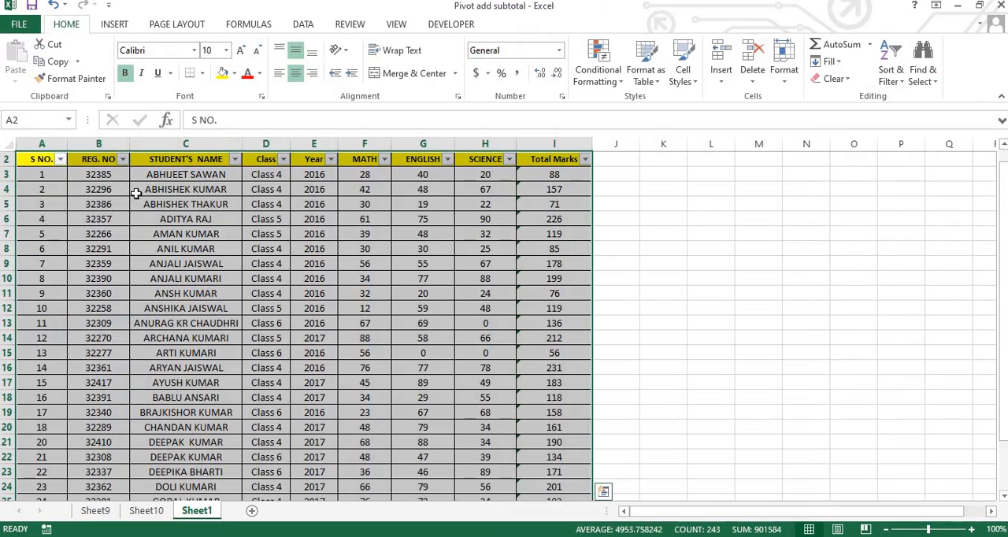
{"action": "scroll", "coordinate": [193, 311], "scroll_direction": "up", "scroll_amount": 1}
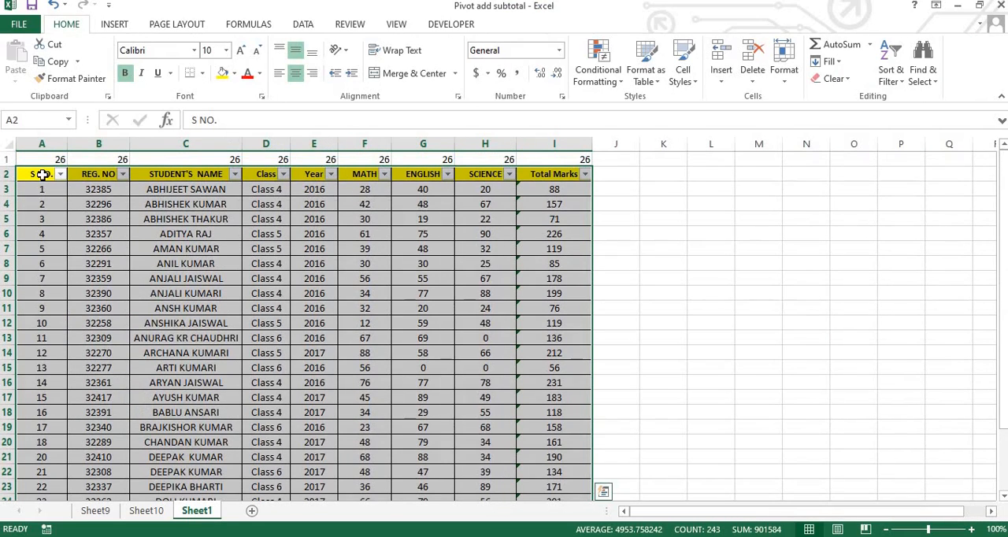
{"action": "left_click", "coordinate": [40, 171]}
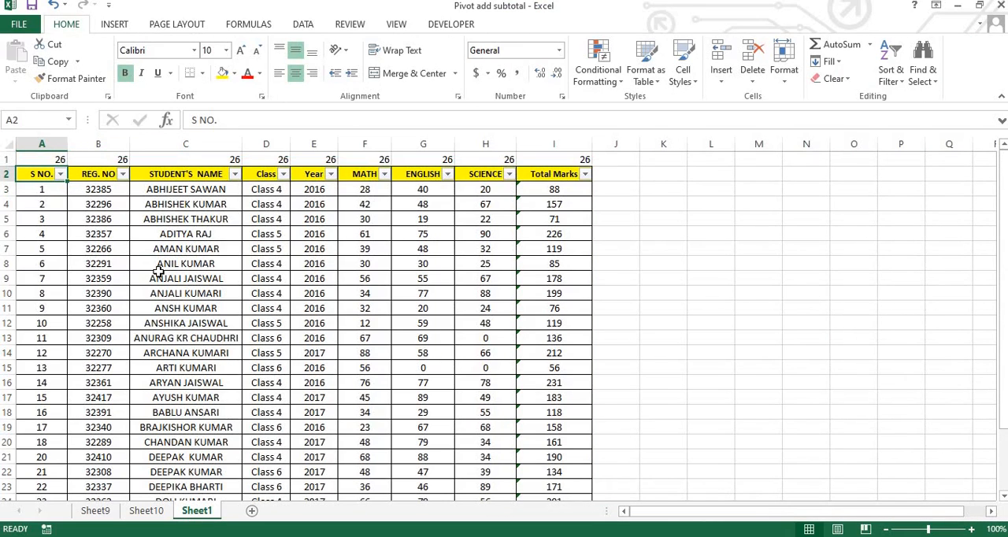
{"action": "left_click", "coordinate": [73, 174]}
{"action": "left_click", "coordinate": [39, 171]}
{"action": "key", "text": "ctrl+shift+Right"}
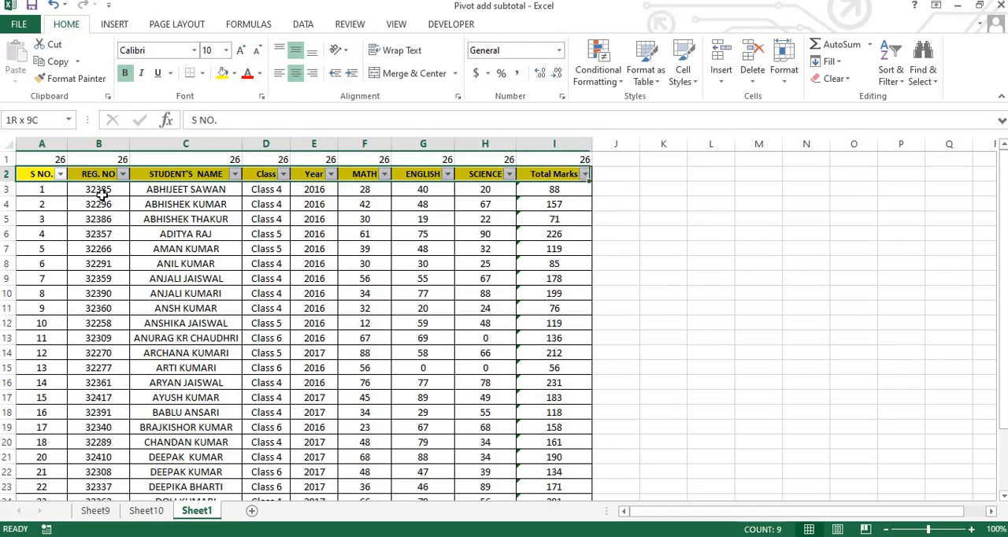
{"action": "key", "text": "ctrl+shift+Down"}
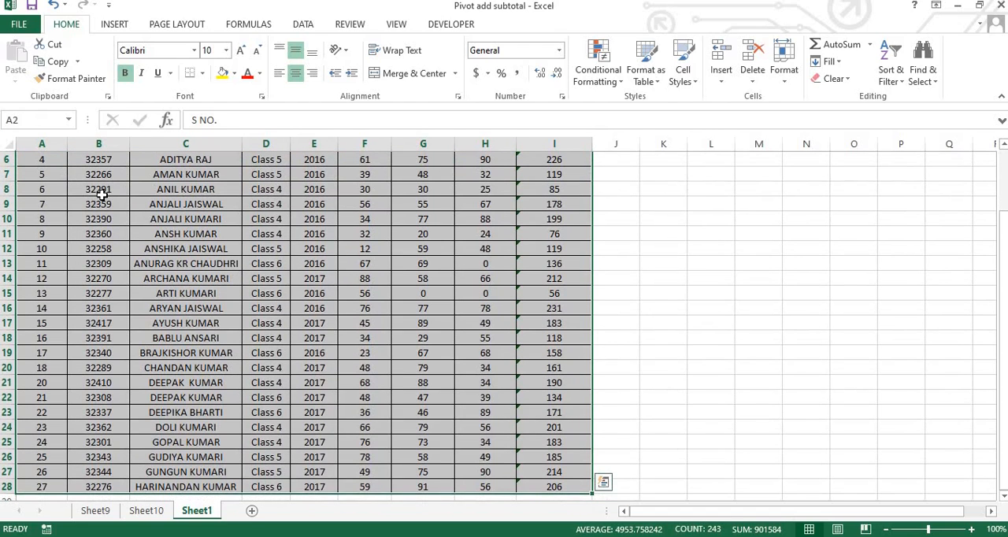
Step: Create a PivotTable on a new worksheet with the PivotTable and PivotChart Wizard from A2:I28, basing it on the existing Sheet10 report PivotTable8
{"action": "key", "text": "alt"}
{"action": "key", "text": "d"}
{"action": "key", "text": "p"}
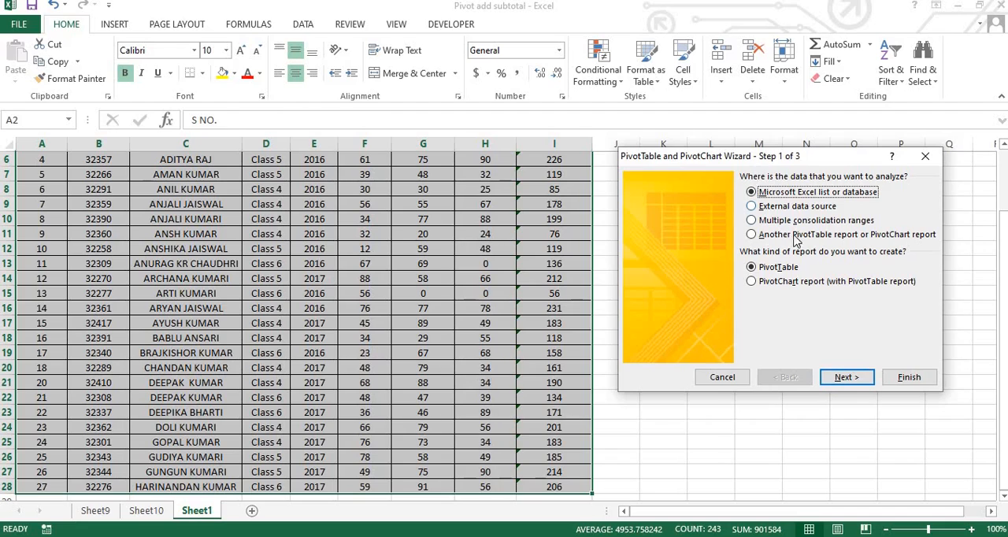
{"action": "left_click", "coordinate": [857, 380]}
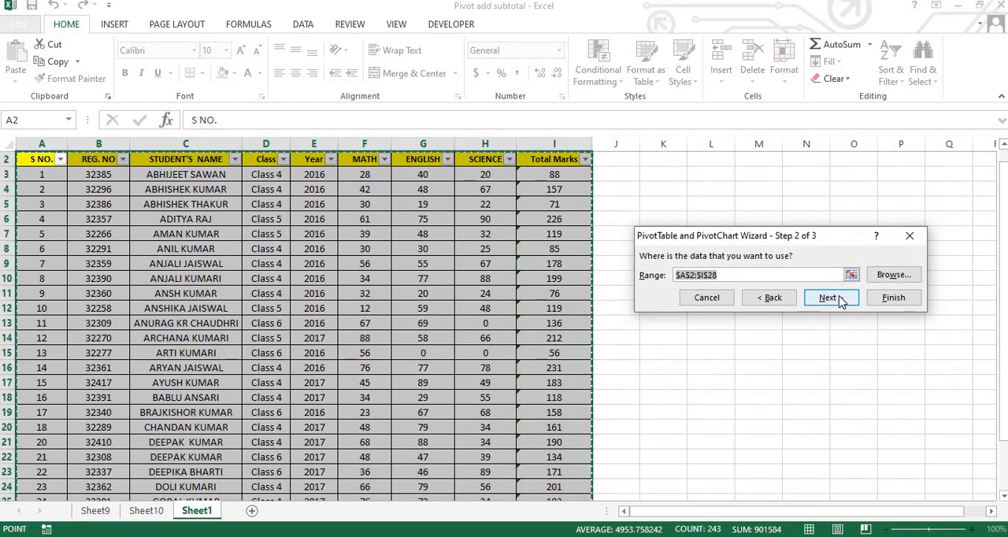
{"action": "left_click", "coordinate": [841, 300]}
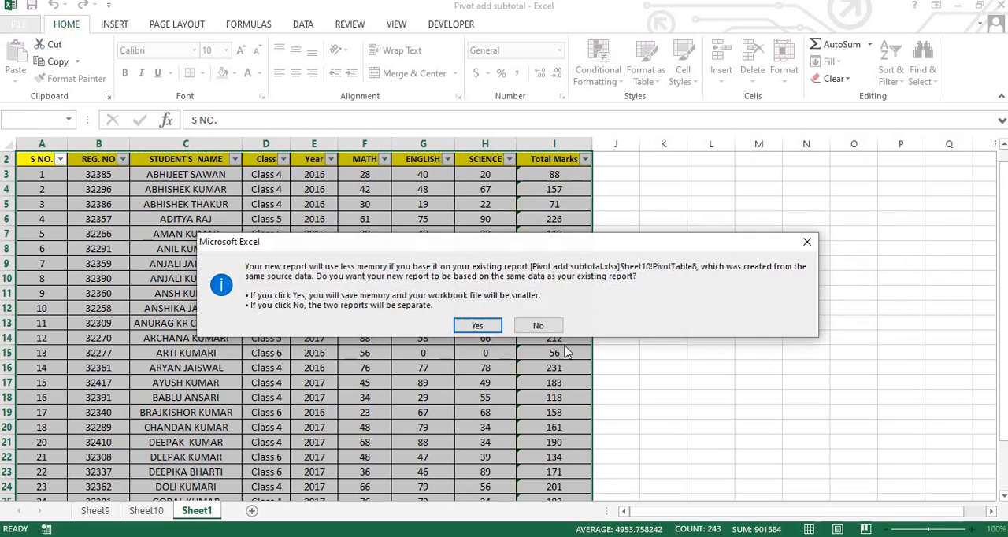
{"action": "left_click", "coordinate": [471, 327]}
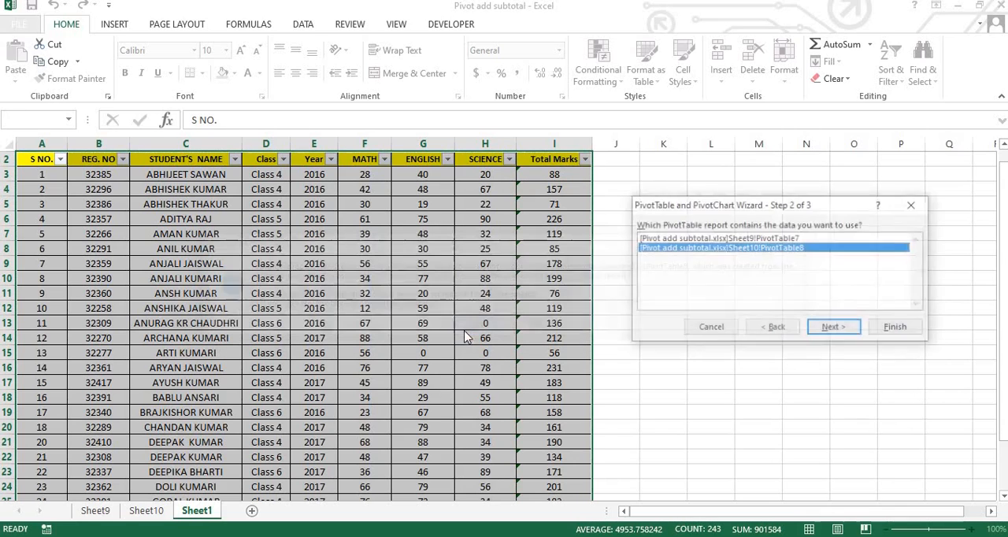
{"action": "left_click", "coordinate": [832, 331]}
{"action": "left_click", "coordinate": [928, 340]}
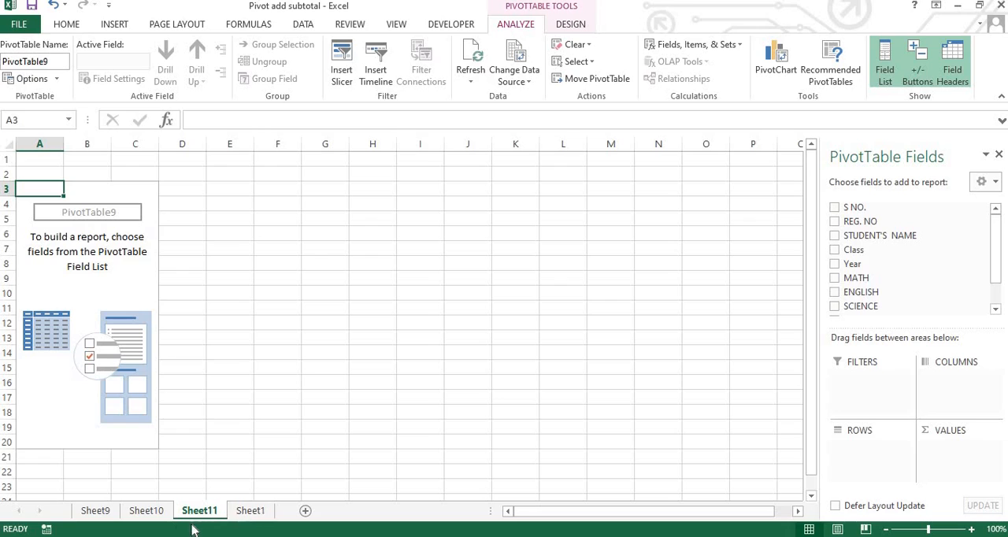
Step: Delete the PivotTable worksheets Sheet9, Sheet10 and Sheet11, keeping only Sheet1
{"action": "left_click", "coordinate": [158, 518]}
{"action": "left_click", "coordinate": [99, 512]}
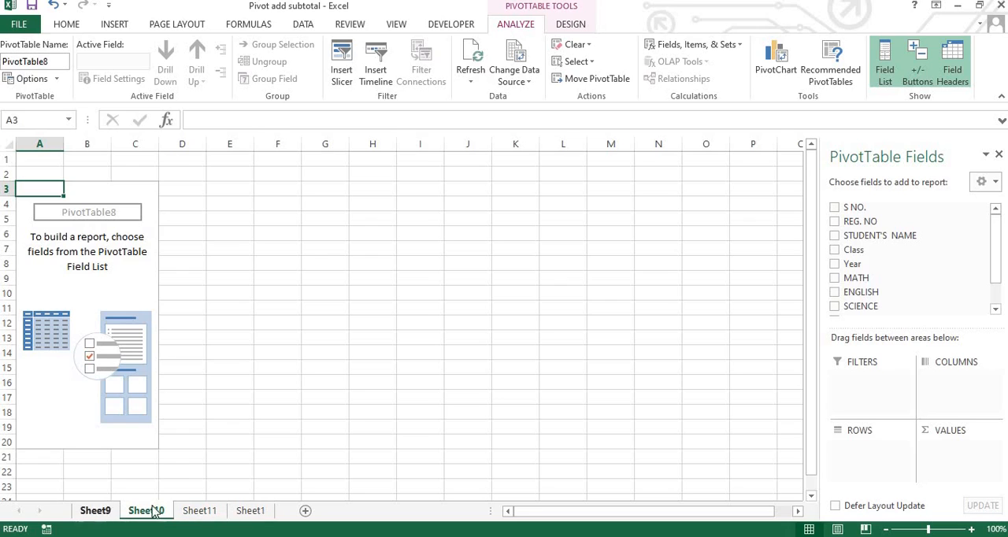
{"action": "left_click", "coordinate": [149, 511]}
{"action": "left_click", "coordinate": [98, 512]}
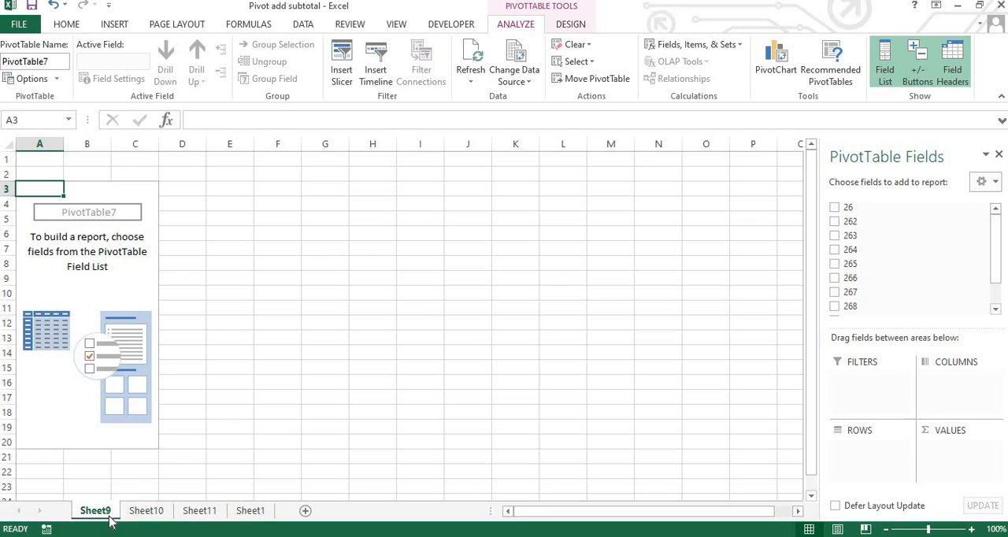
{"action": "right_click", "coordinate": [111, 514]}
{"action": "left_click", "coordinate": [150, 360]}
{"action": "left_click", "coordinate": [493, 315]}
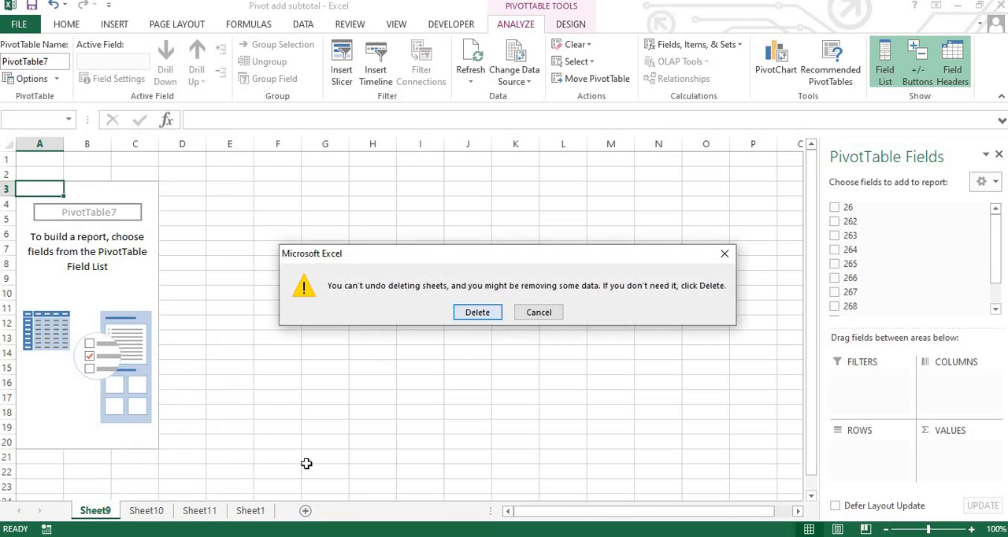
{"action": "right_click", "coordinate": [100, 514]}
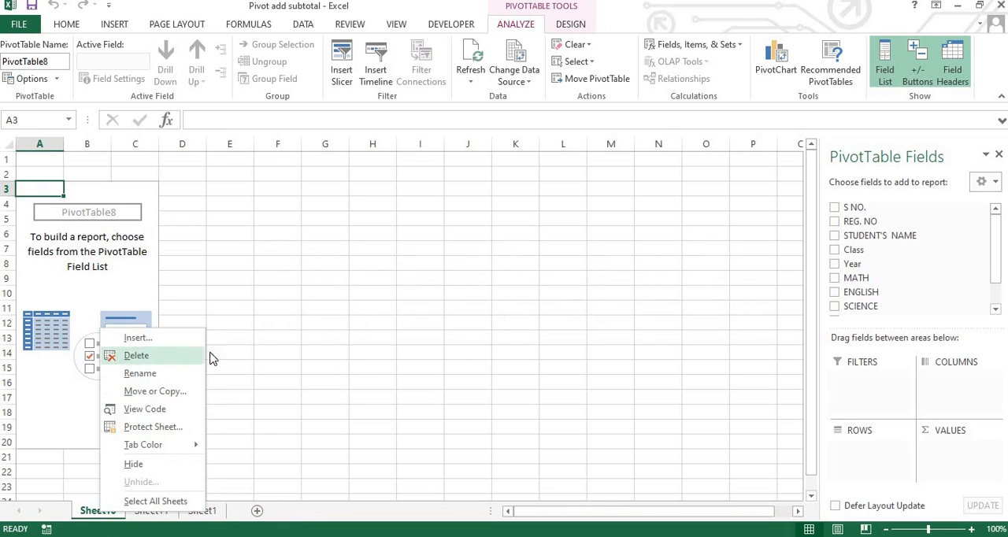
{"action": "left_click", "coordinate": [130, 354]}
{"action": "left_click", "coordinate": [468, 313]}
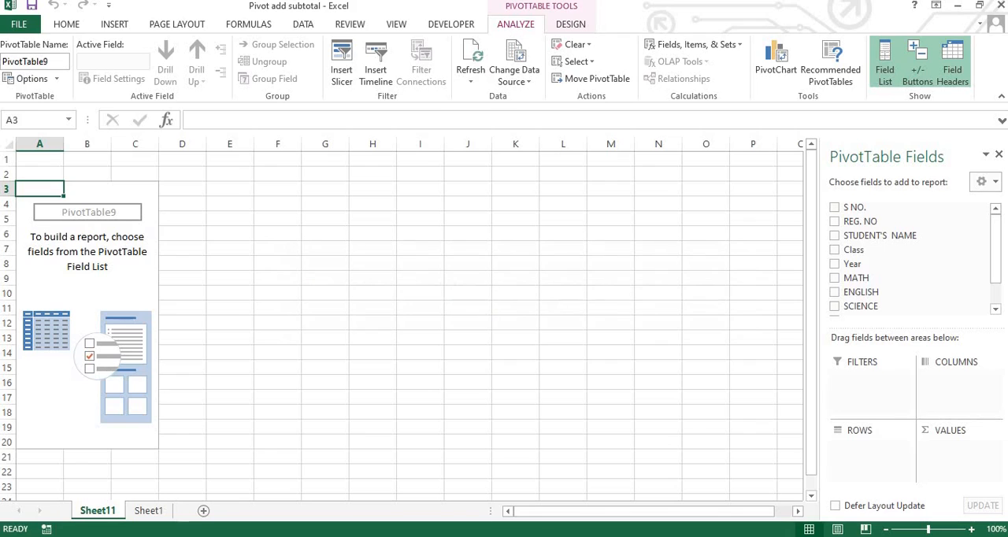
{"action": "right_click", "coordinate": [108, 511]}
{"action": "left_click", "coordinate": [133, 356]}
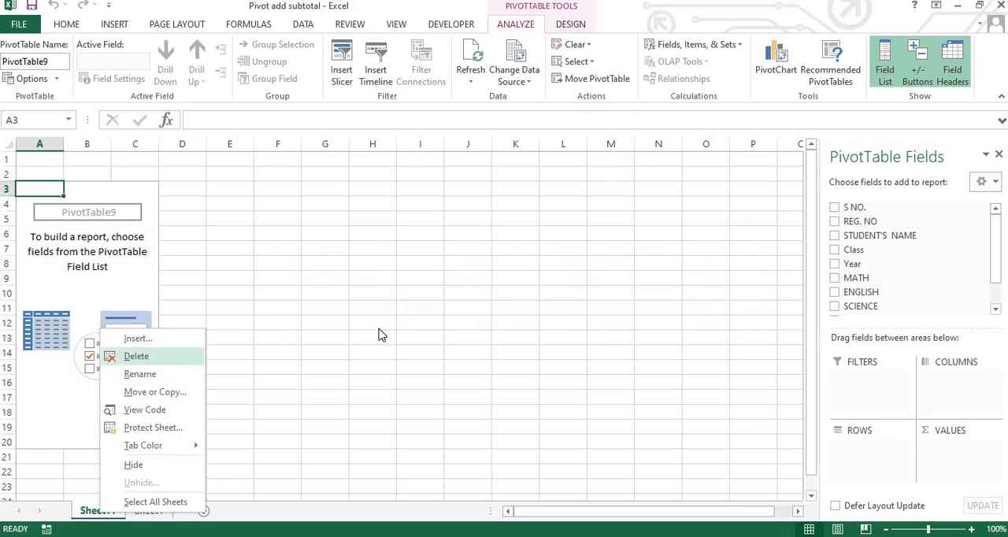
{"action": "left_click", "coordinate": [477, 312]}
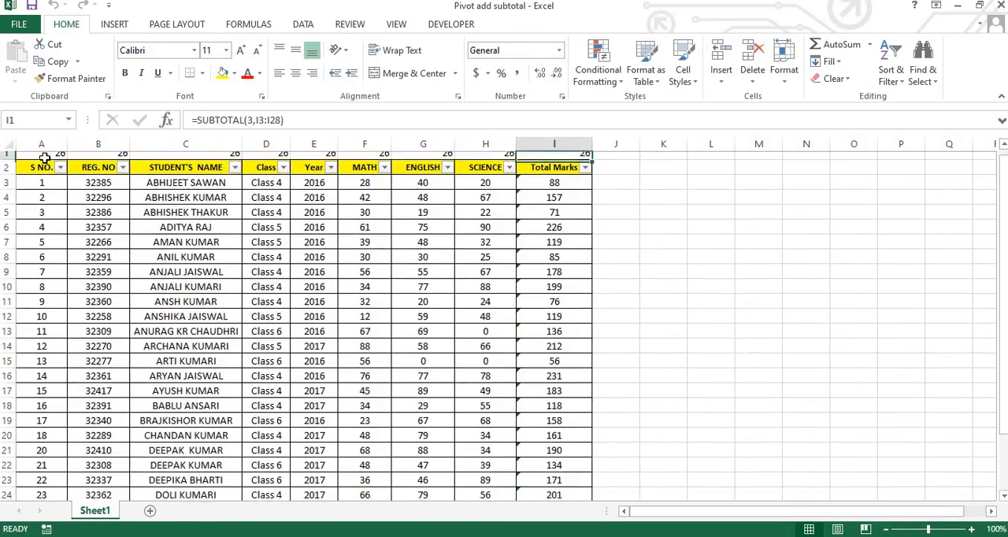
Step: Create a PivotTable on a new worksheet with the PivotTable and PivotChart Wizard, using the range A2:I28 of Sheet1
{"action": "key", "text": "Left"}
{"action": "left_click", "coordinate": [45, 159]}
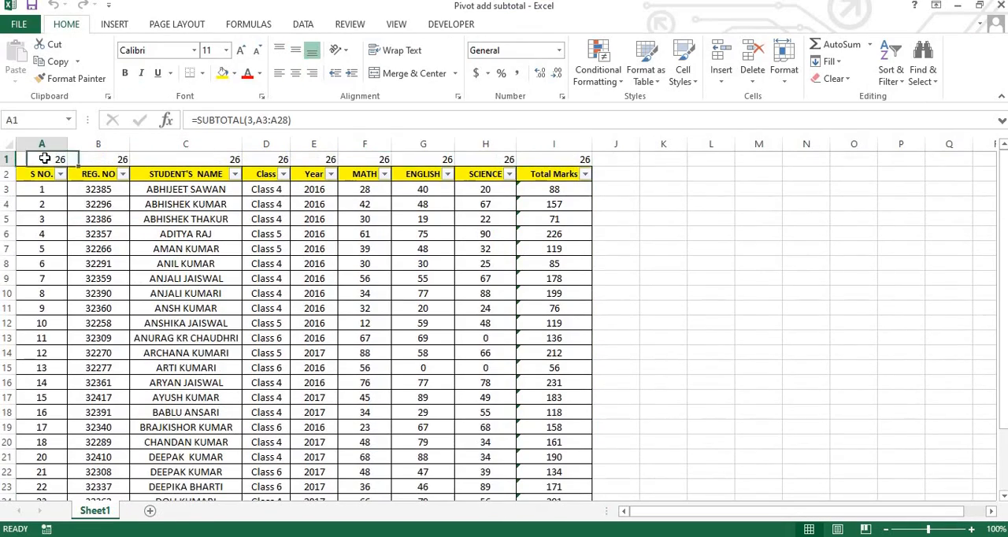
{"action": "key", "text": "Down"}
{"action": "key", "text": "ctrl+shift+Right"}
{"action": "key", "text": "ctrl+shift+Down"}
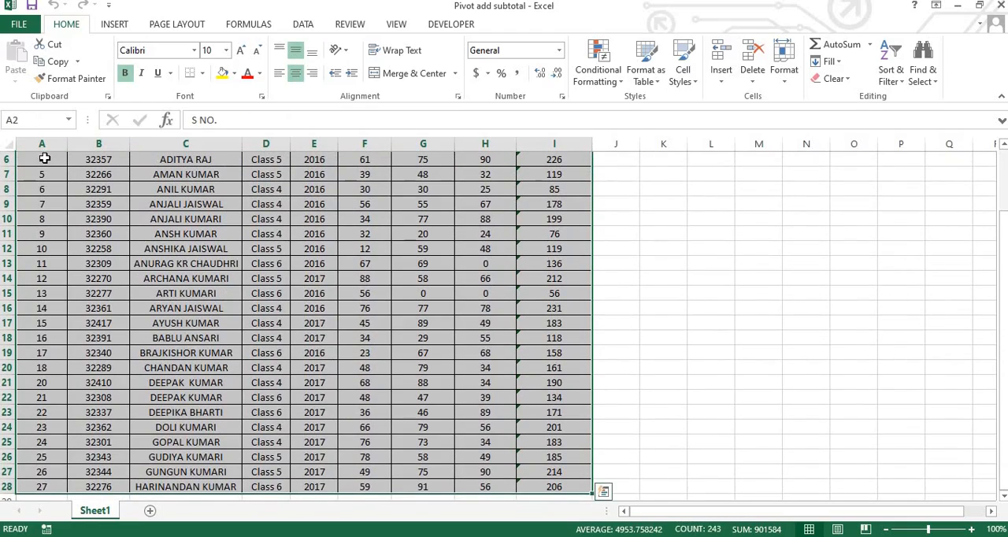
{"action": "key", "text": "alt+d"}
{"action": "key", "text": "p"}
{"action": "key", "text": "Return"}
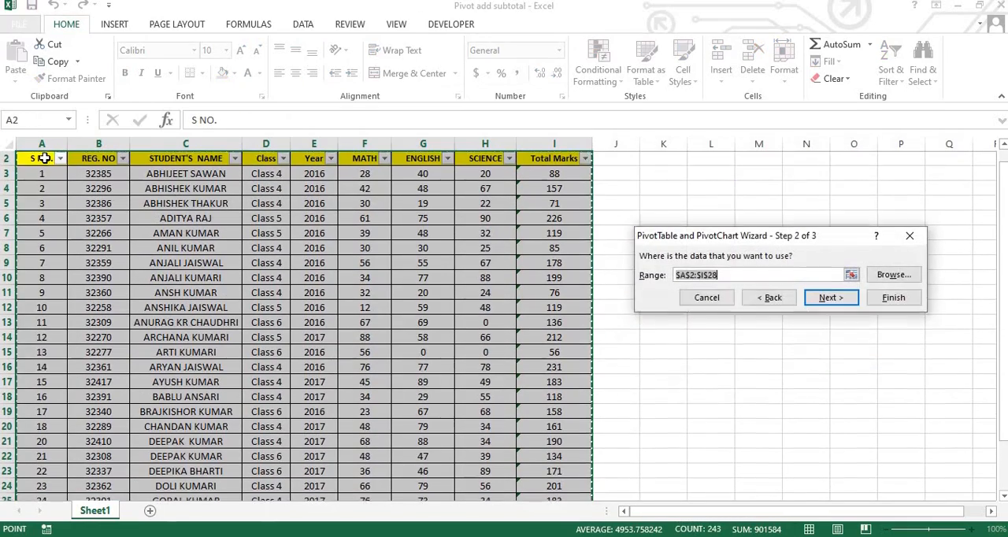
{"action": "key", "text": "Return"}
{"action": "key", "text": "Return"}
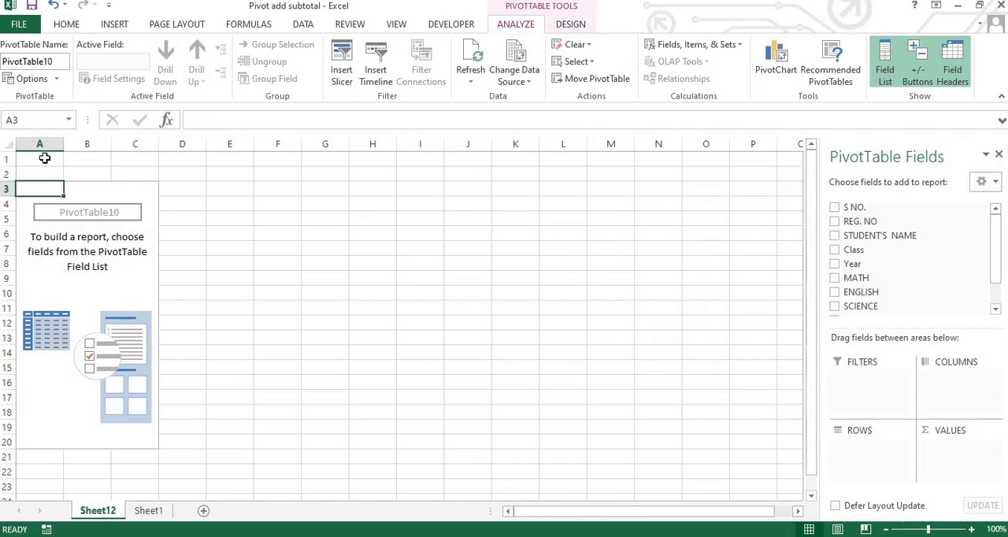